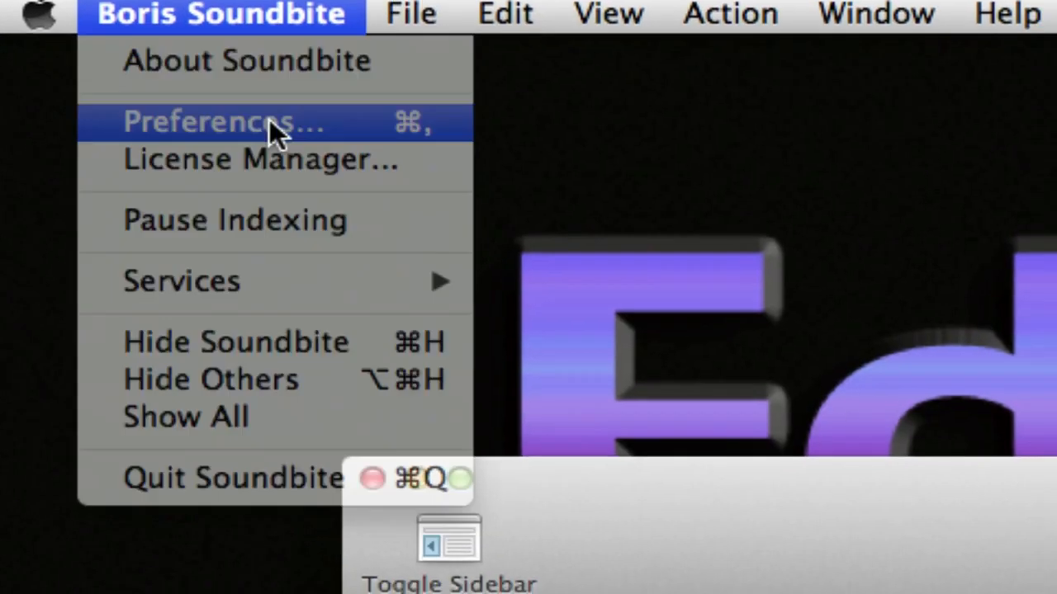
Open the Boris Soundbite preferences
click(293, 132)
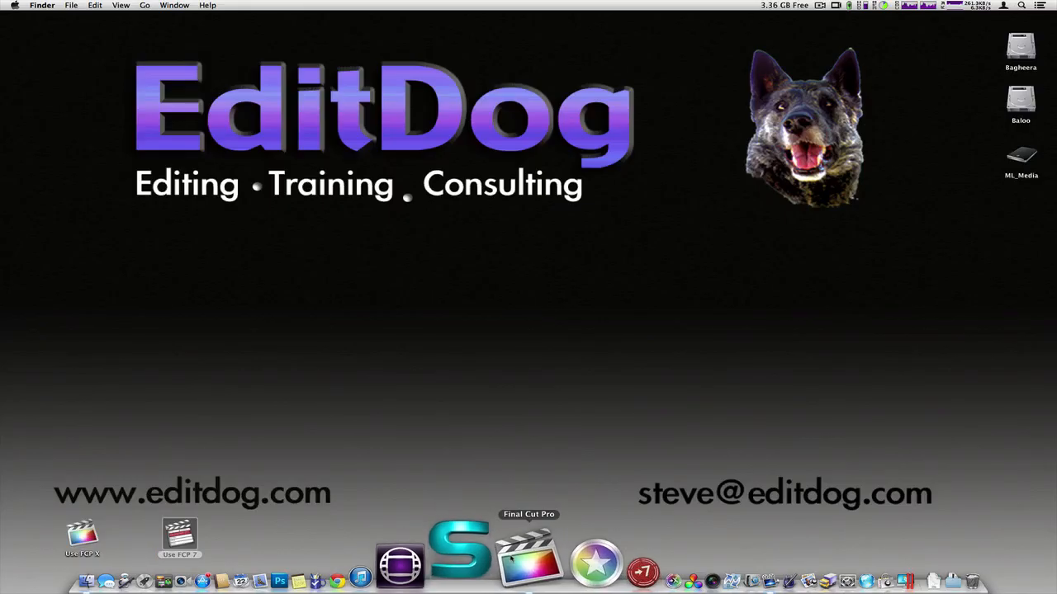
Switch to Final Cut Pro and go to the marker "Find Alt Take - Evening Boys, you mind rolling down the window" in the timeline index
click(515, 561)
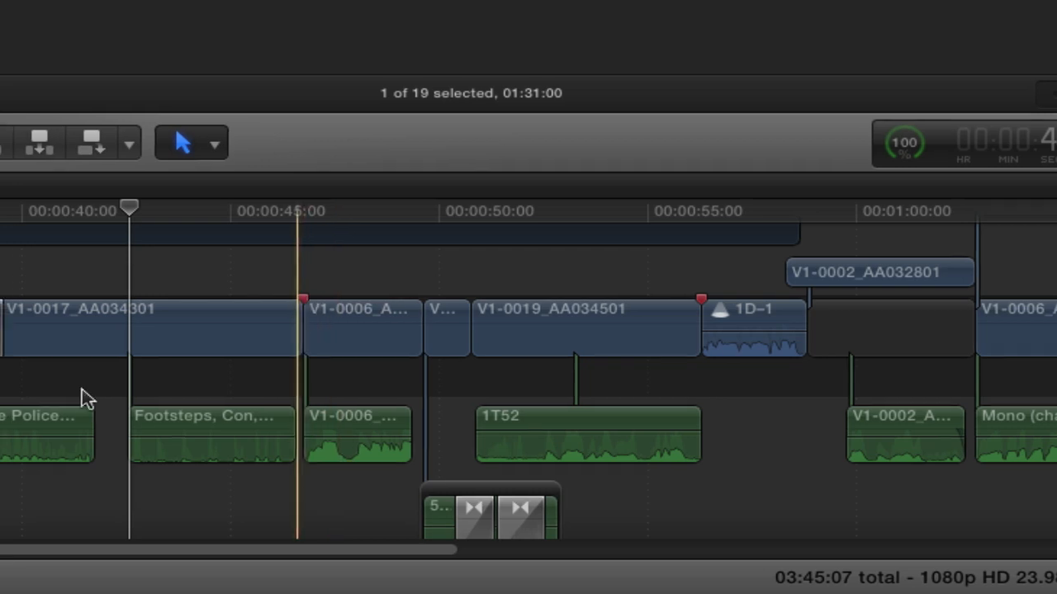
click(90, 576)
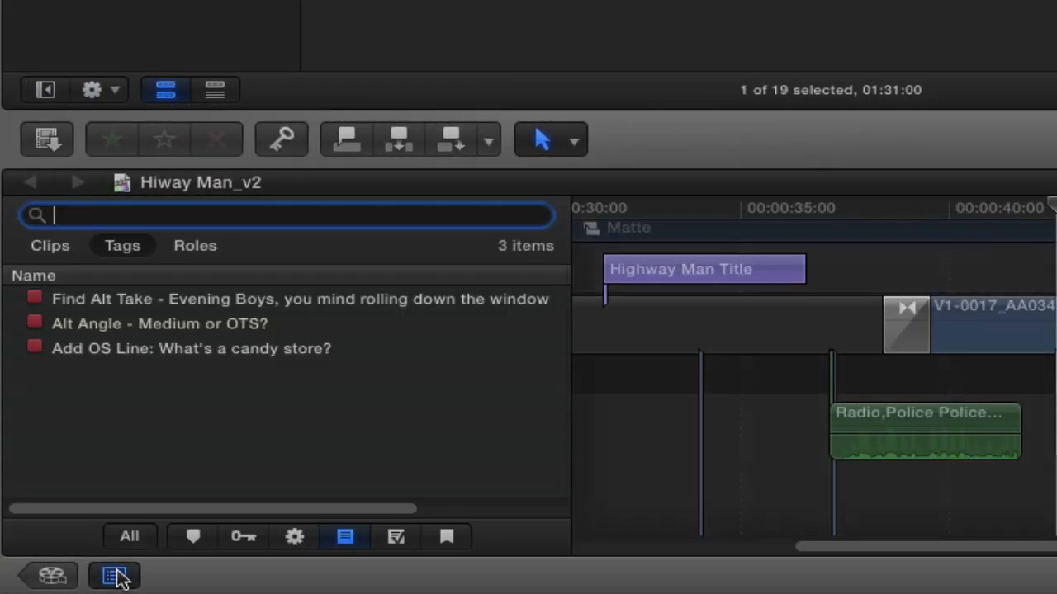
click(90, 302)
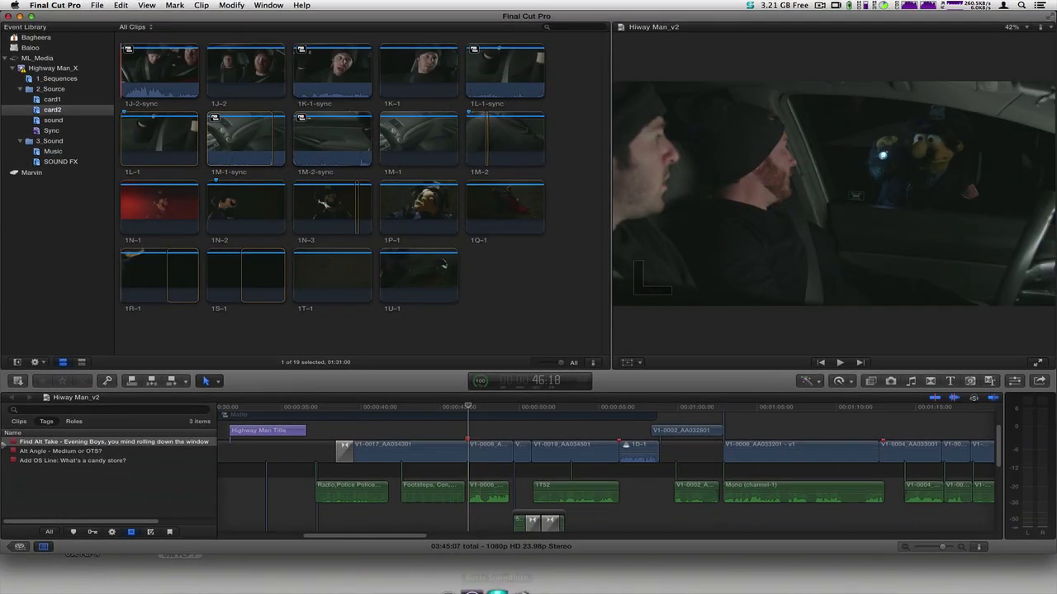
Switch to Boris Soundbite
click(500, 512)
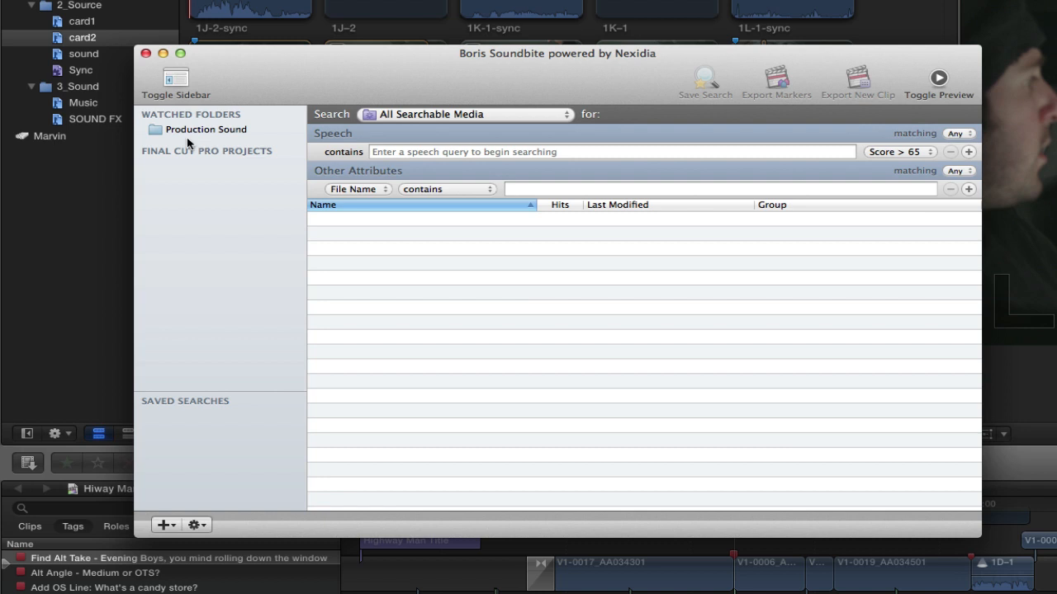
click(167, 525)
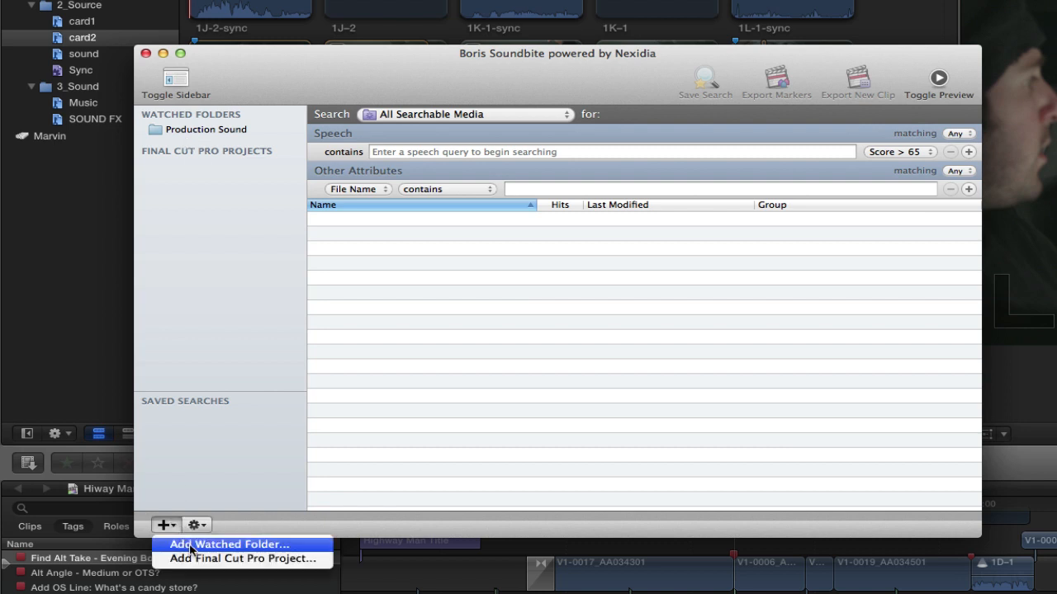
click(190, 545)
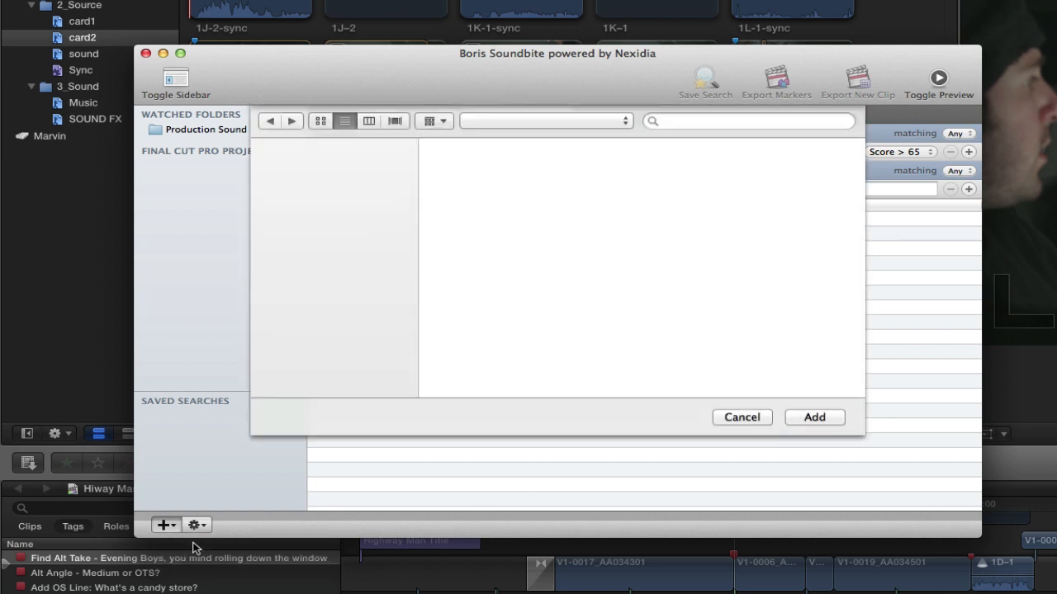
click(728, 421)
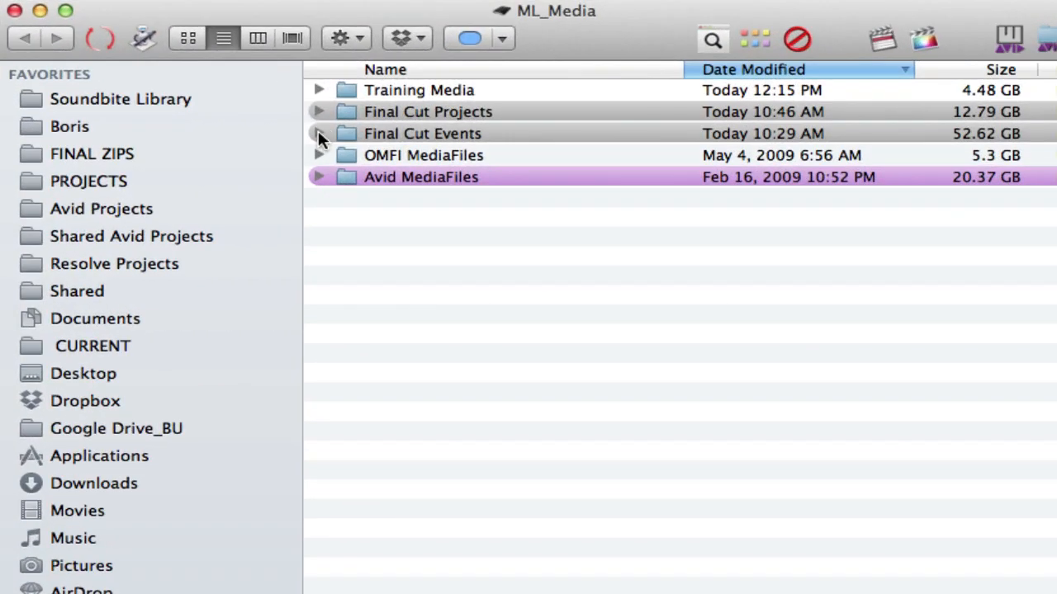
In Finder, expand the Highway Man_X event under Final Cut Events on ML_Media and examine its Transcoded Media and Original Media folders
click(318, 132)
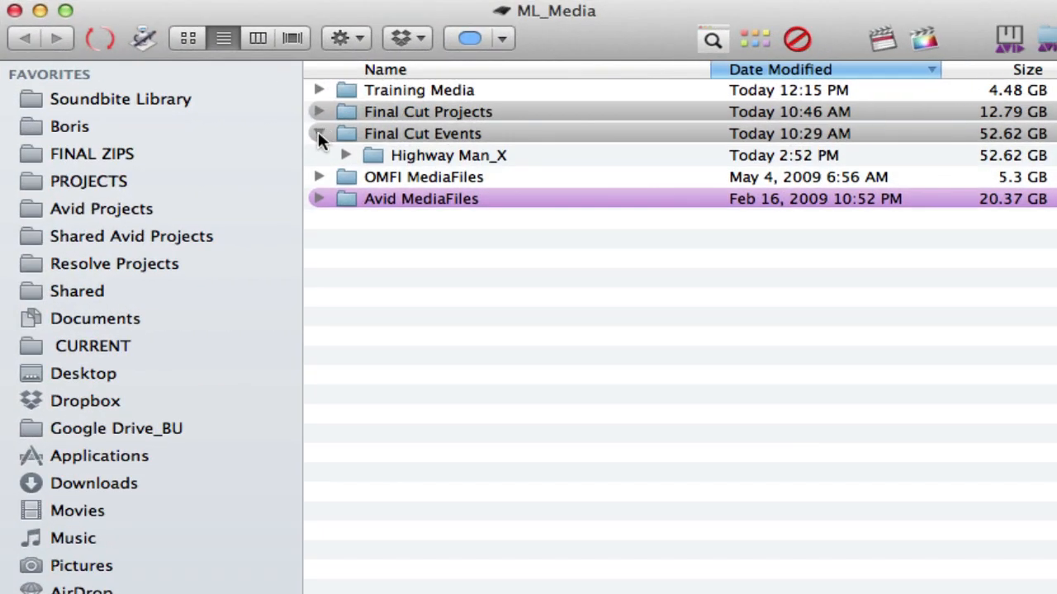
click(345, 156)
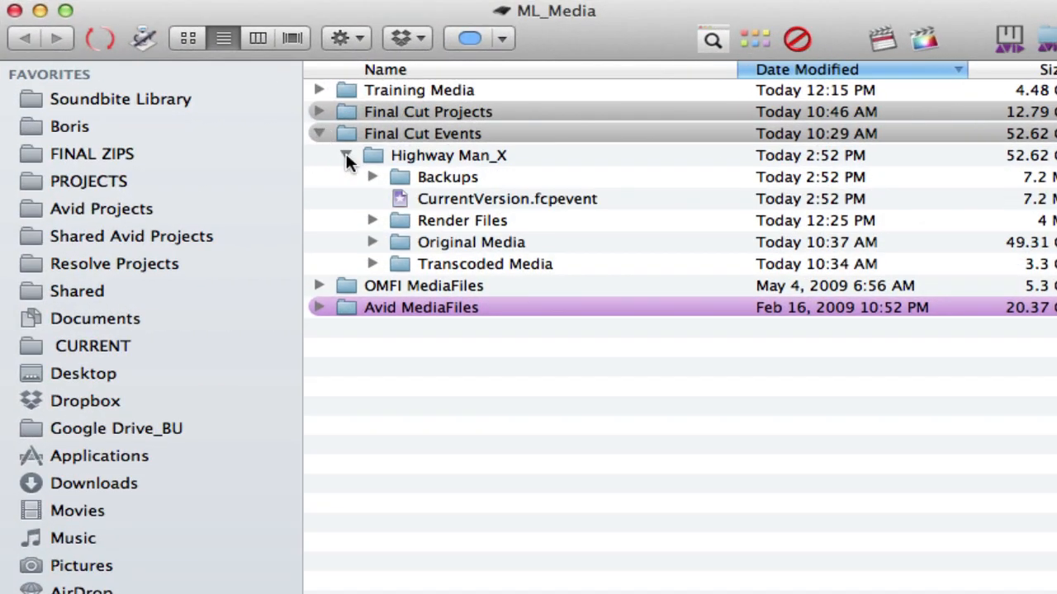
click(373, 263)
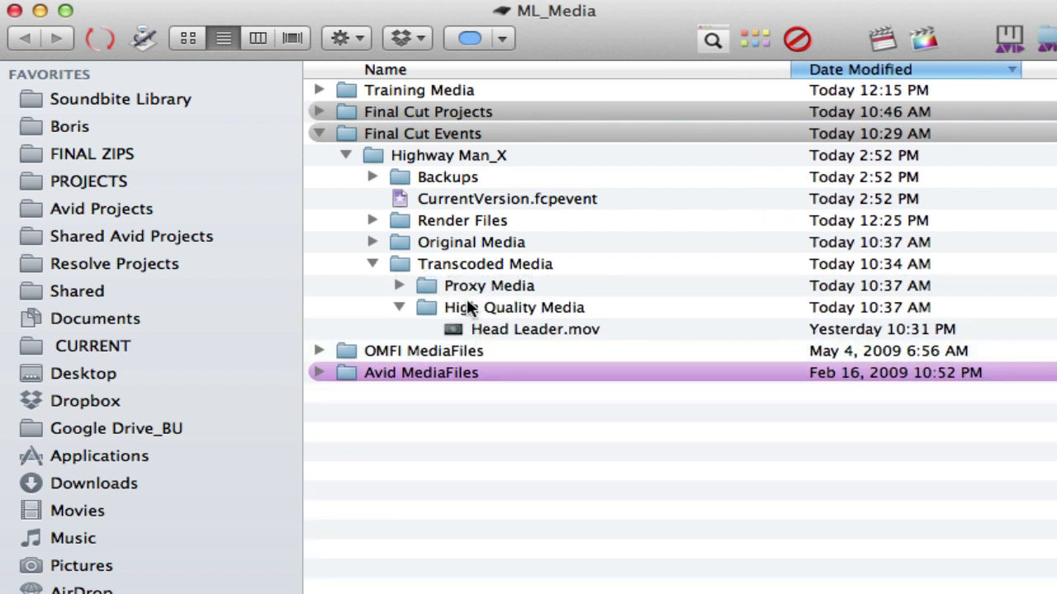
click(426, 285)
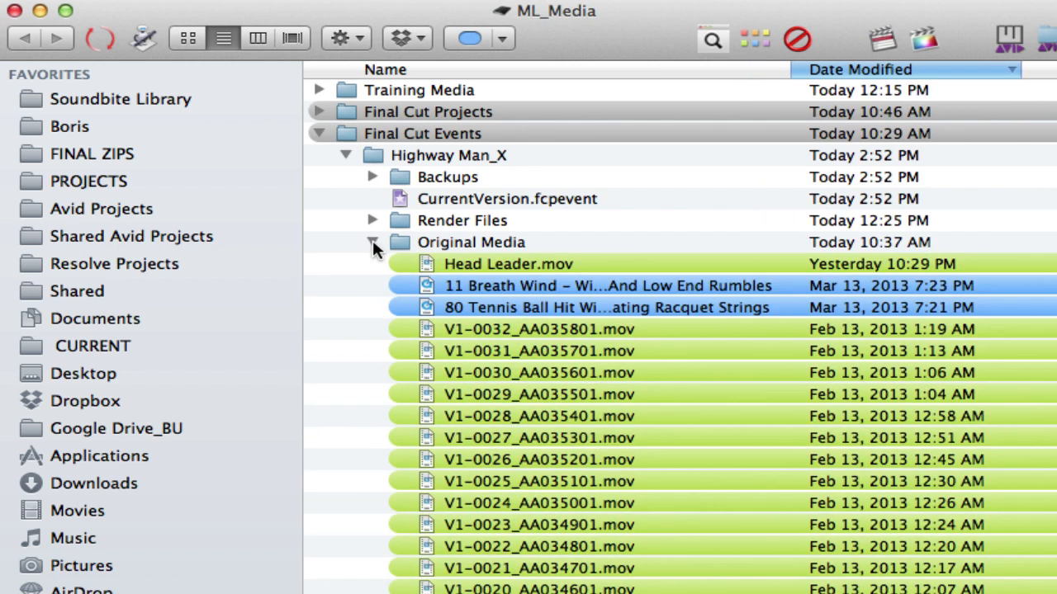
click(372, 242)
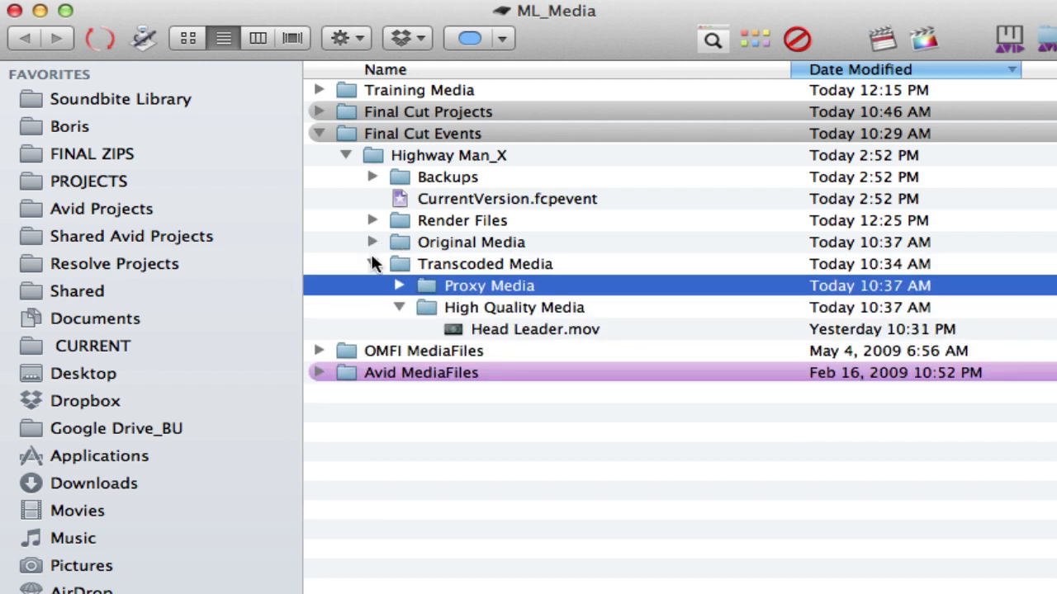
click(372, 263)
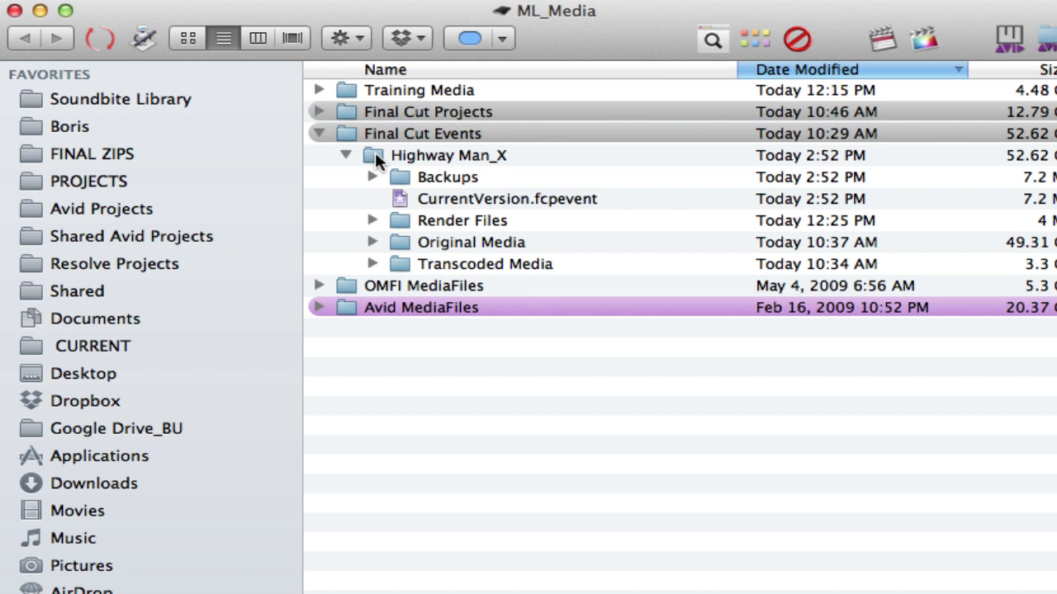
Add the Highway Man_X folder to Soundbite's watched folders with North American English and all audio channels mixed together
drag(374, 153, 95, 85)
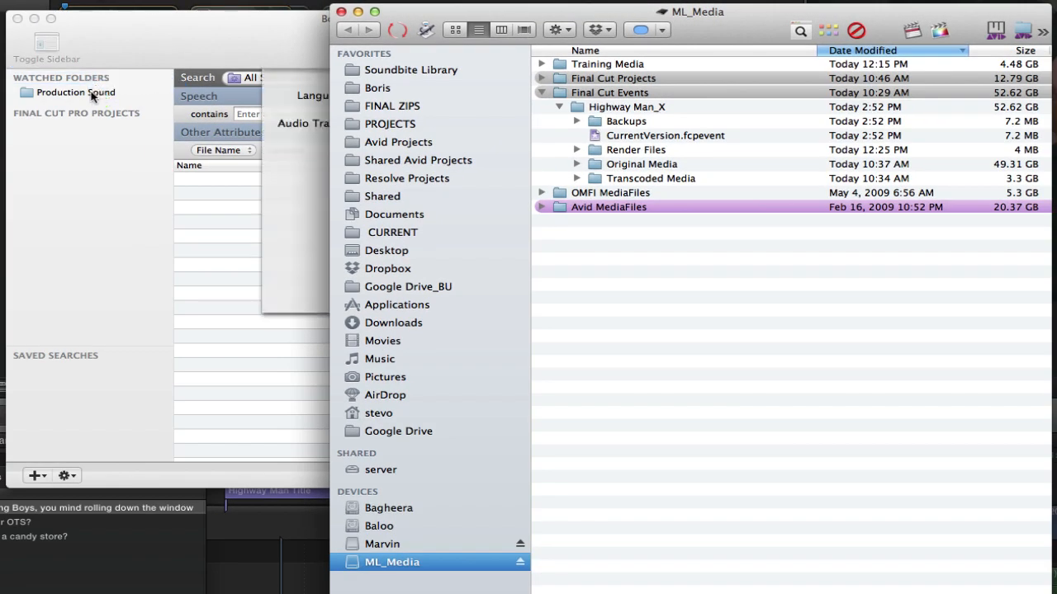
click(288, 178)
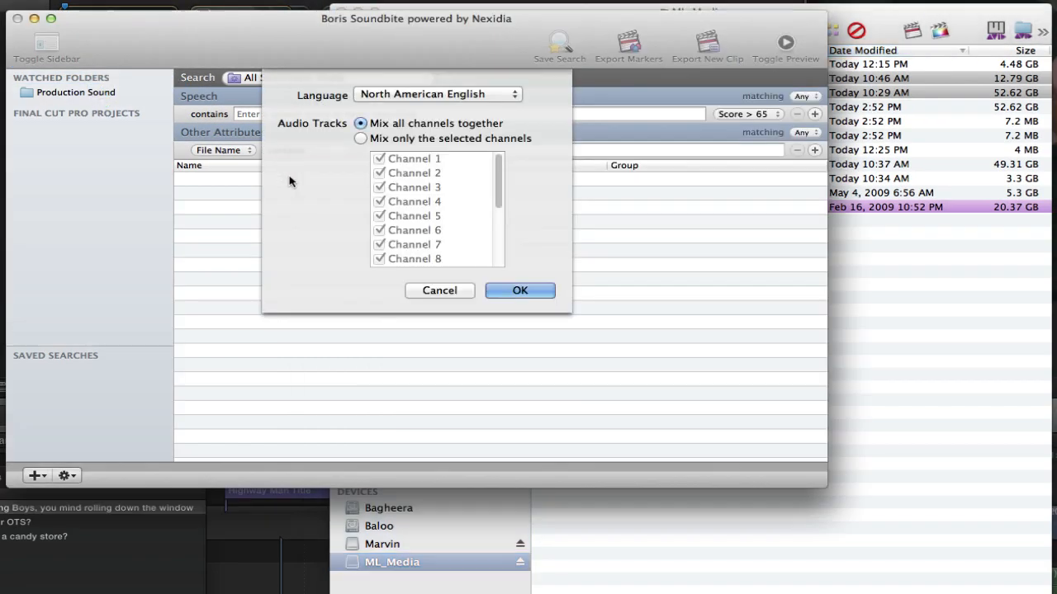
click(520, 290)
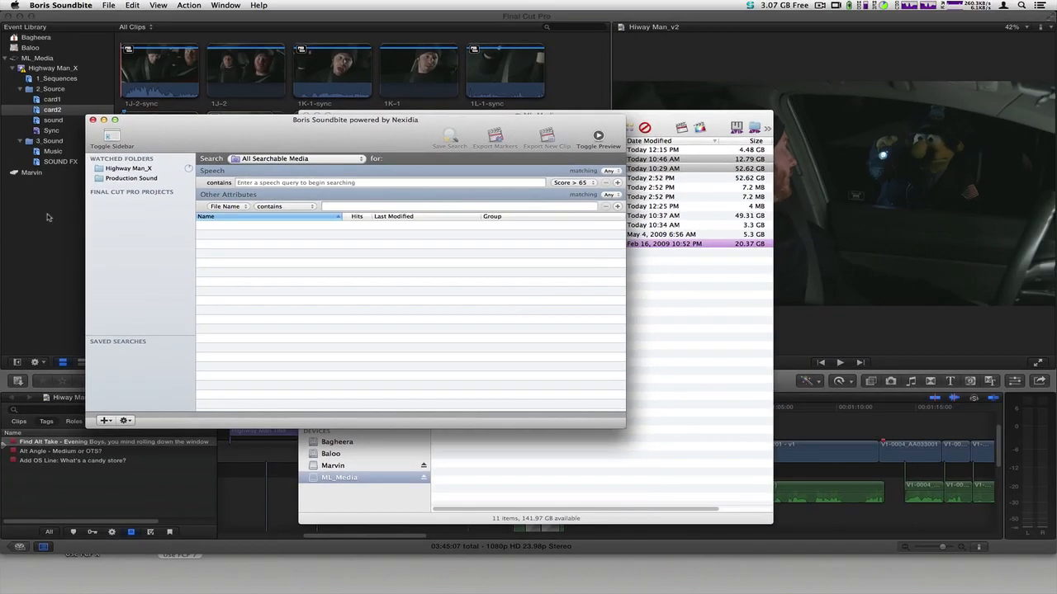
Switch to Final Cut Pro and export the Highway Man_X event as XML
click(48, 217)
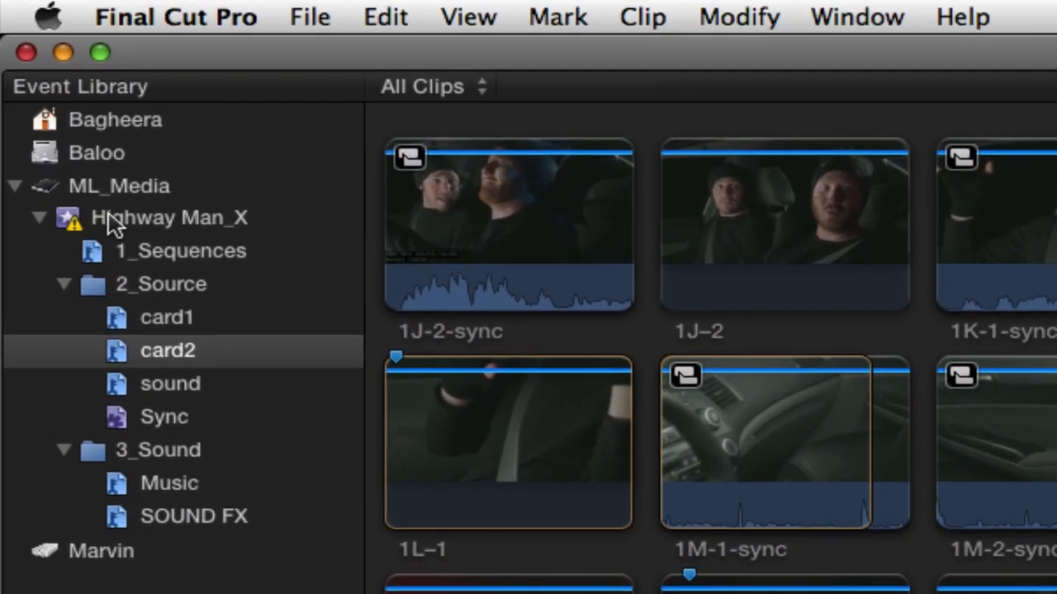
click(113, 223)
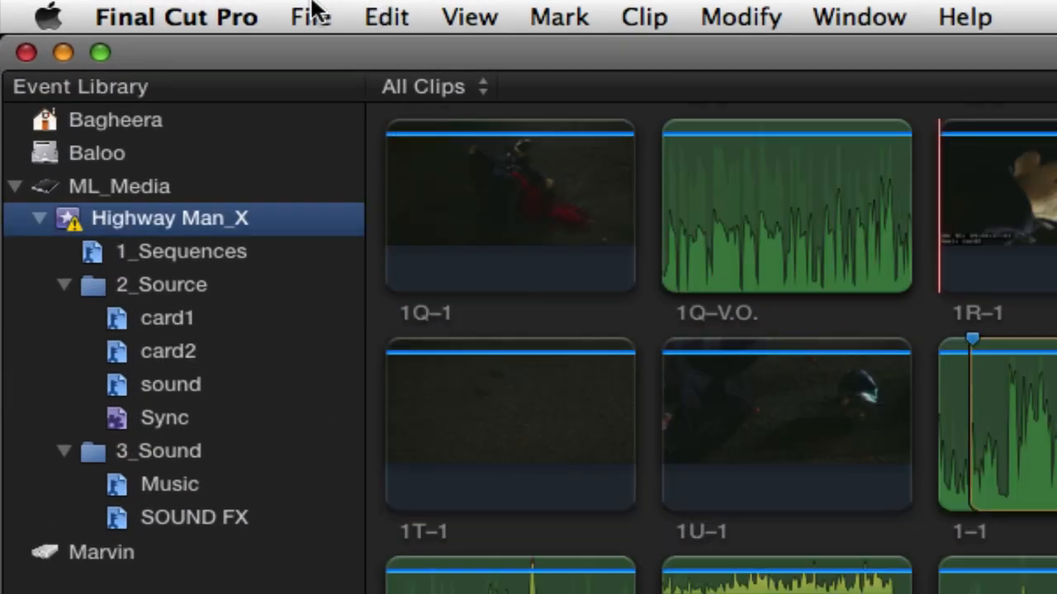
click(314, 15)
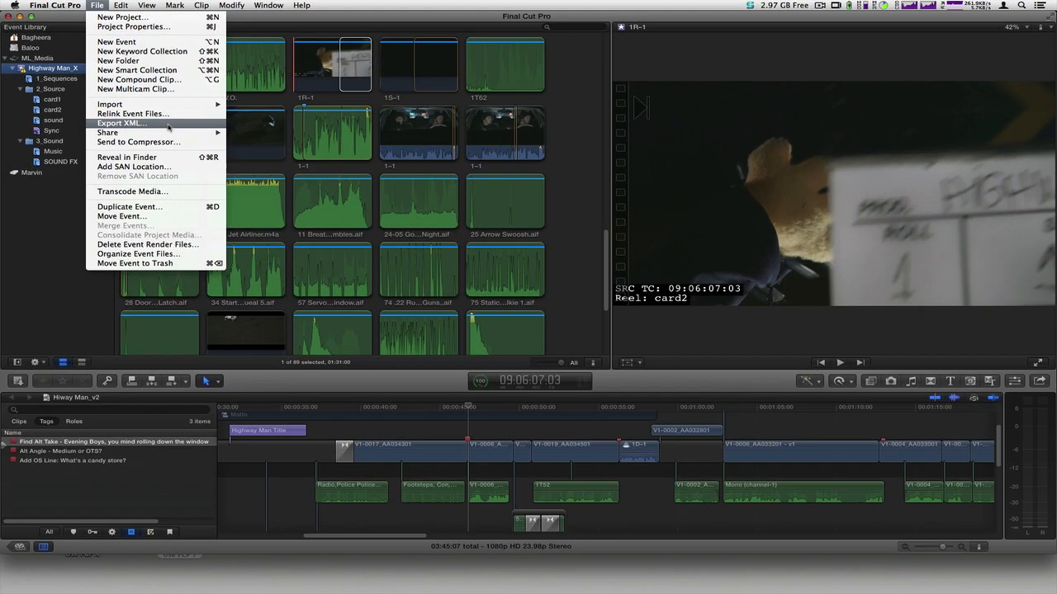
click(168, 123)
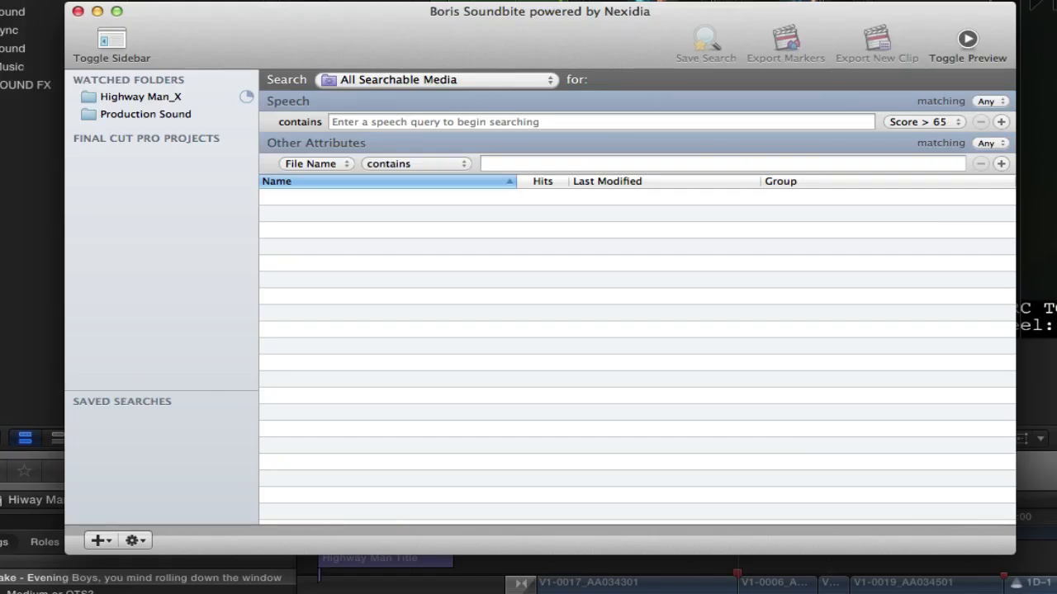
Add Highway Man_X.fcpxml to Soundbite's Final Cut Pro projects and check the indexing progress of the project and the watched folder
click(103, 540)
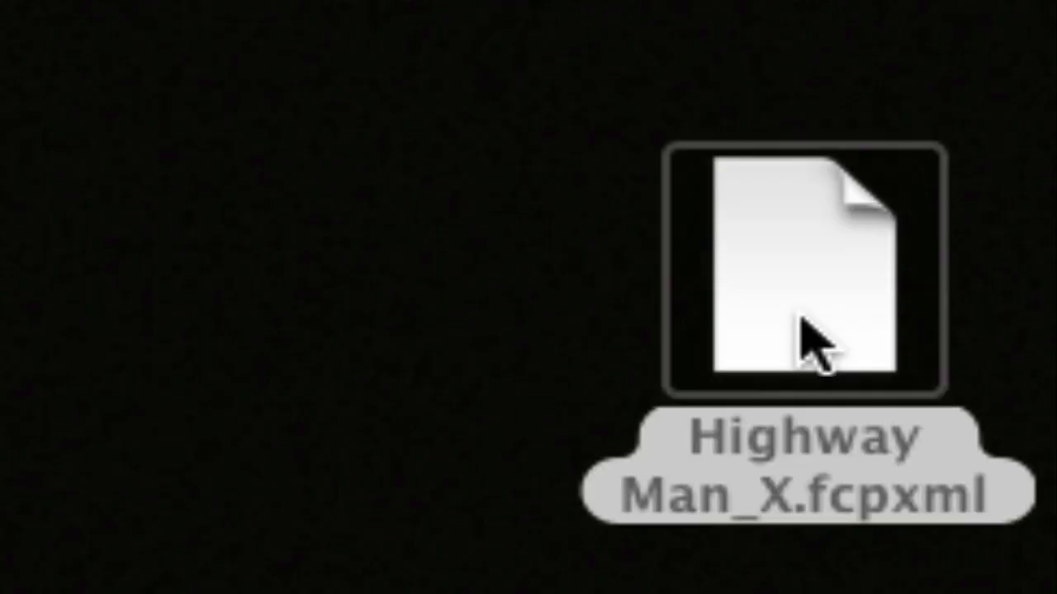
drag(813, 342, 138, 185)
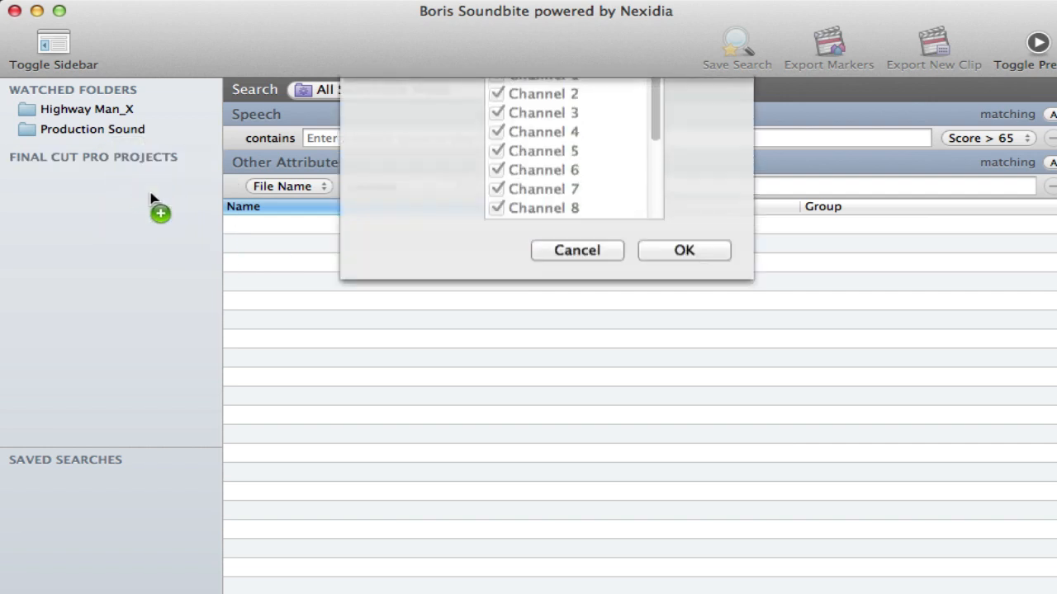
click(684, 374)
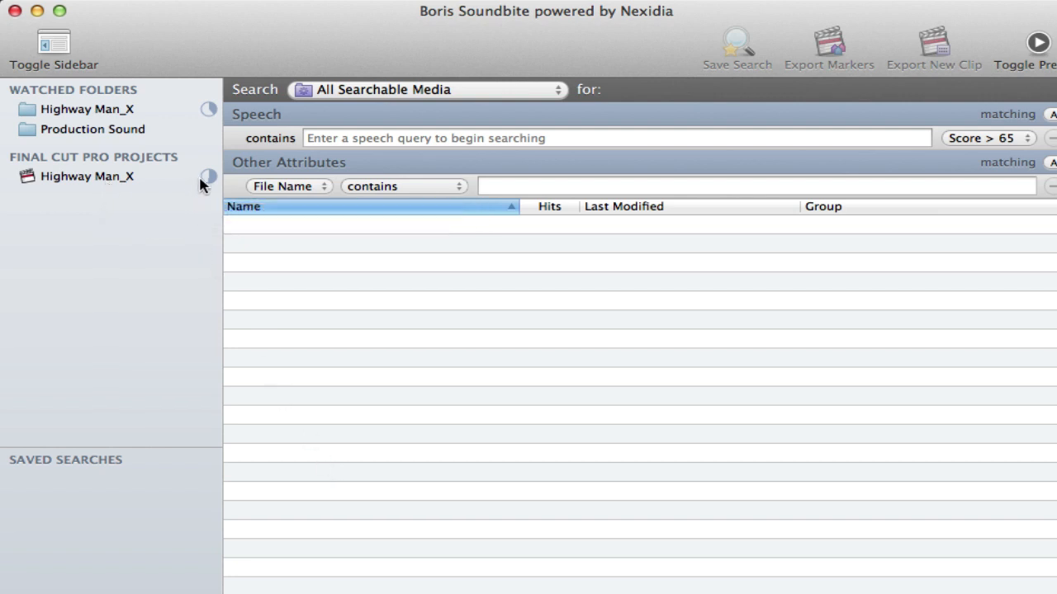
mouse_move(205, 183)
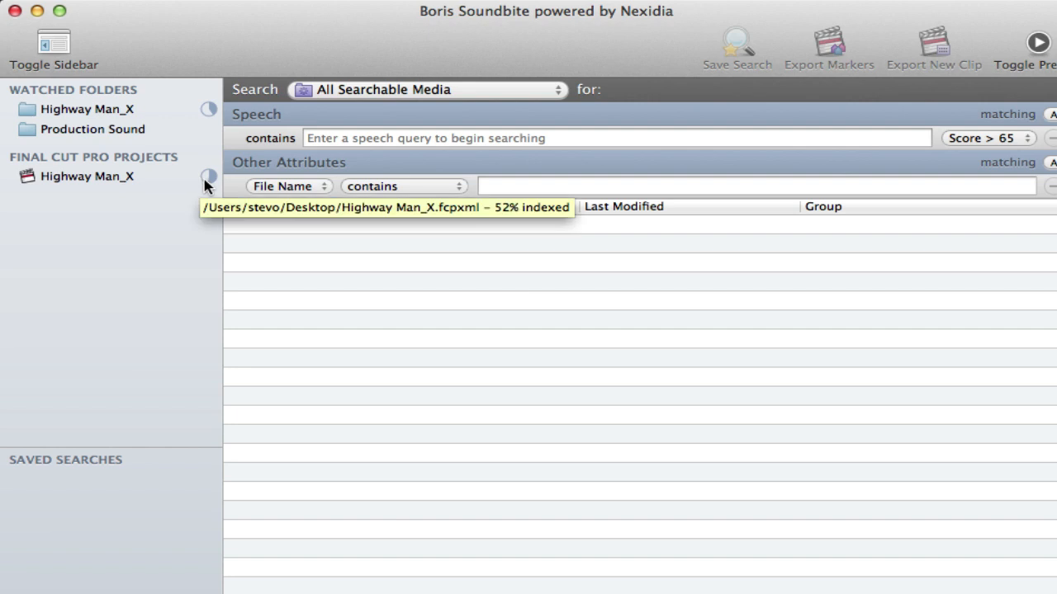
mouse_move(209, 114)
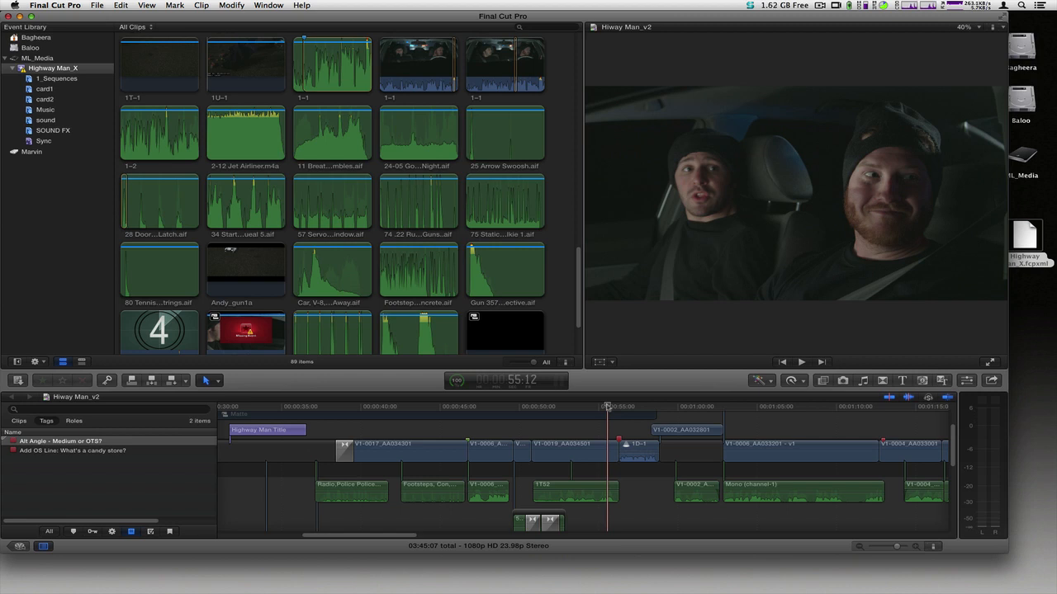
In Final Cut Pro, play the timeline past the "Alt Angle - Medium or OTS?" marker and return the playhead to that marker
key(space)
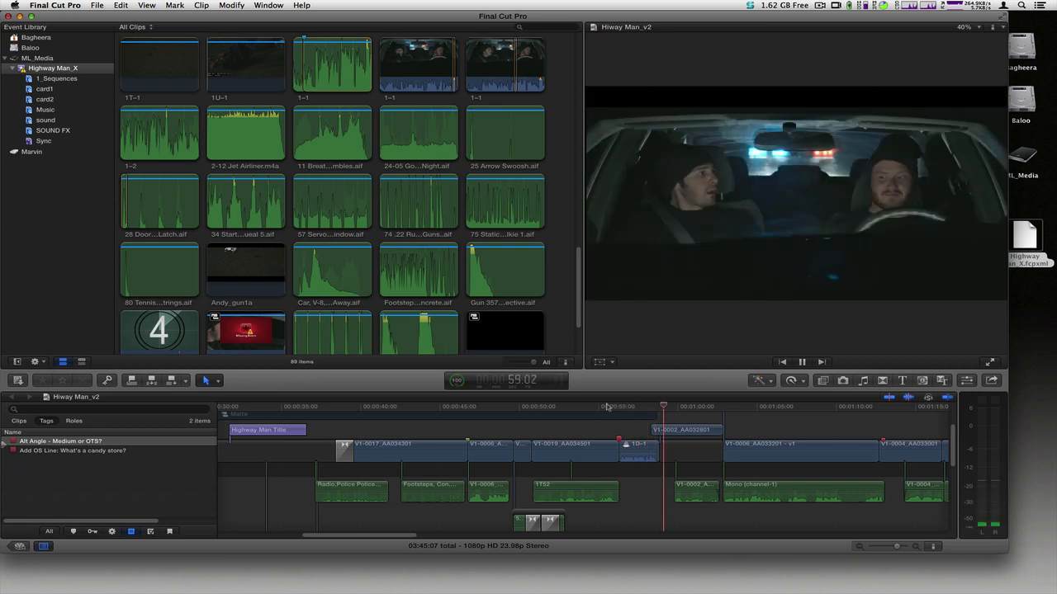
key(space)
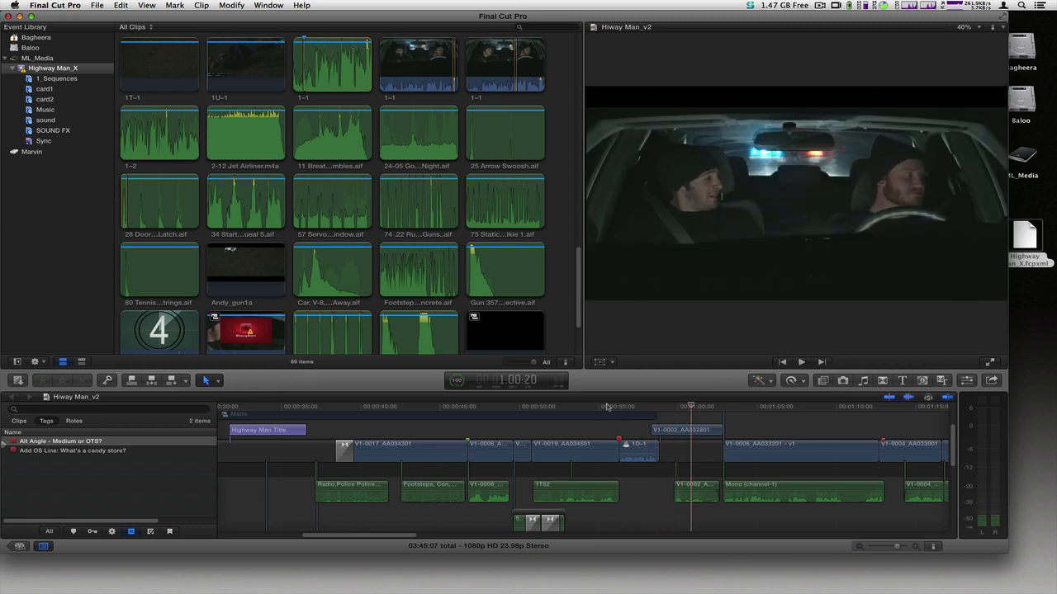
click(620, 407)
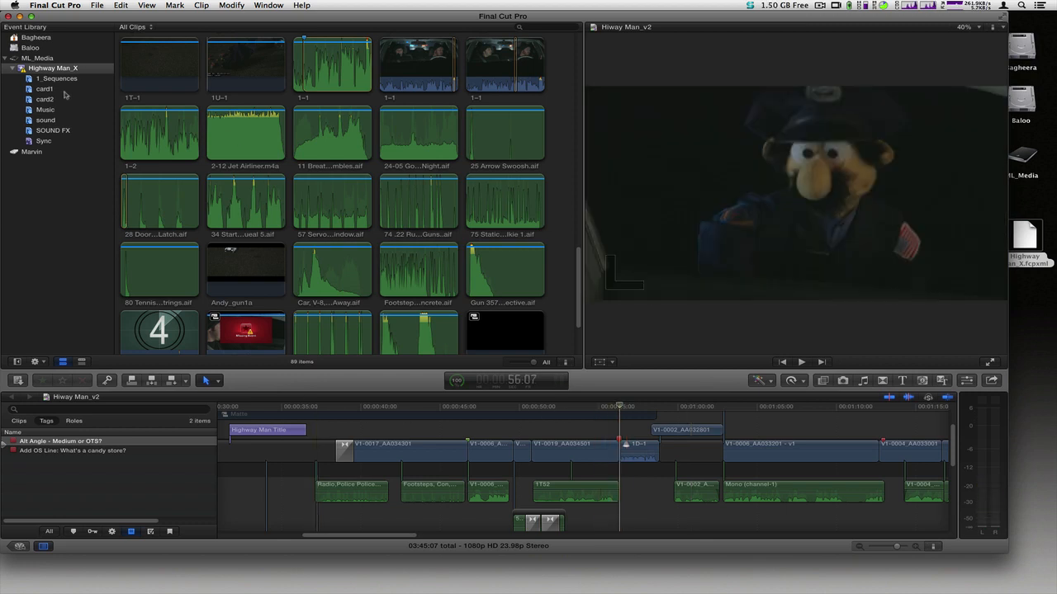
Browse the clips in the card1 and card2 collections of the Highway Man_X event
click(62, 92)
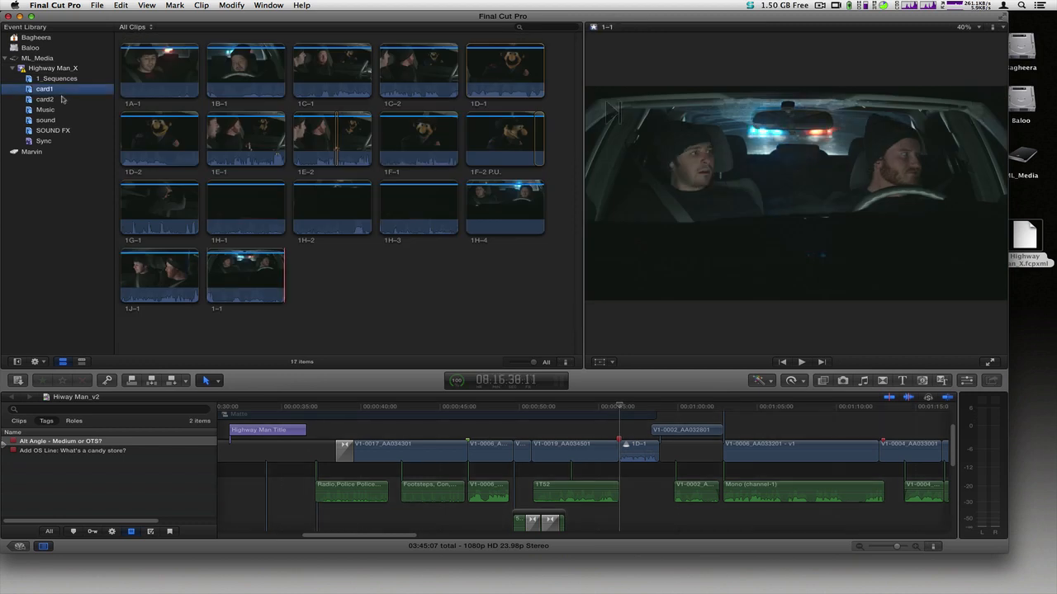
click(62, 100)
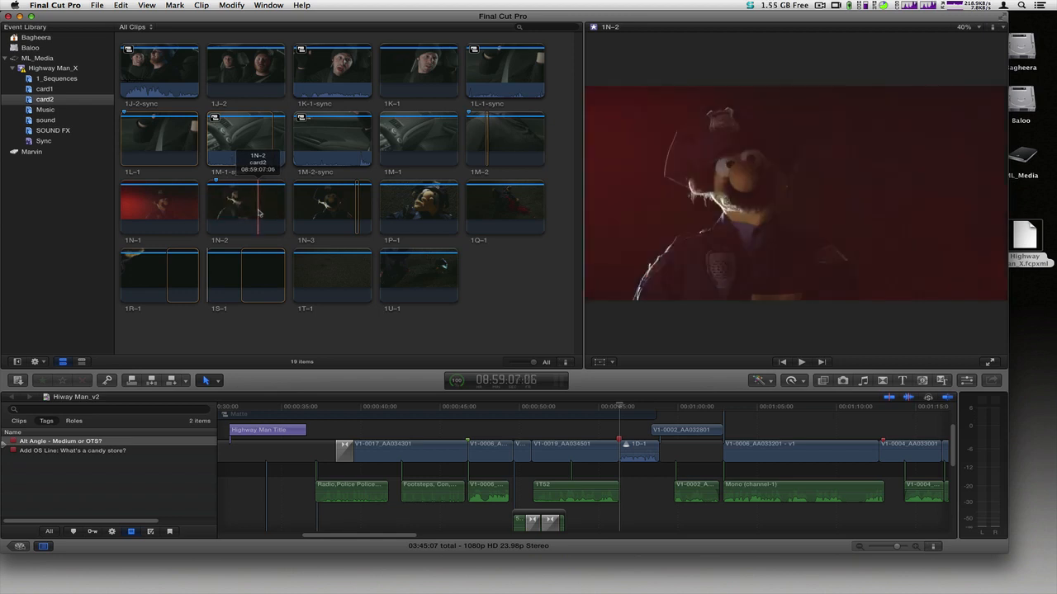
Switch to Boris Soundbite and search all searchable media for the spoken line "Tou boys have any idea why I pulled you over?"
key(super+Tab)
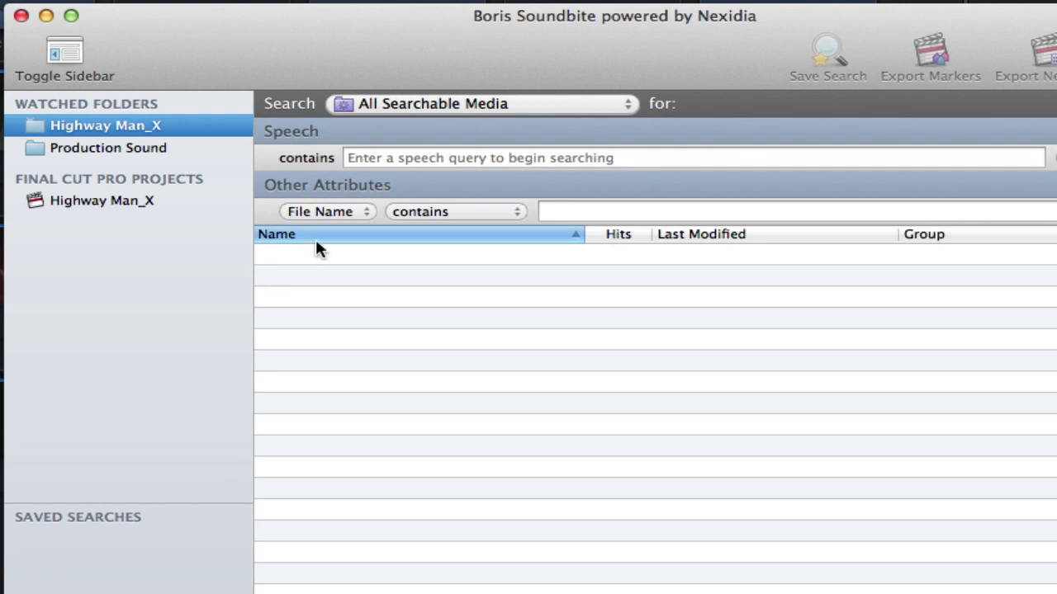
click(400, 156)
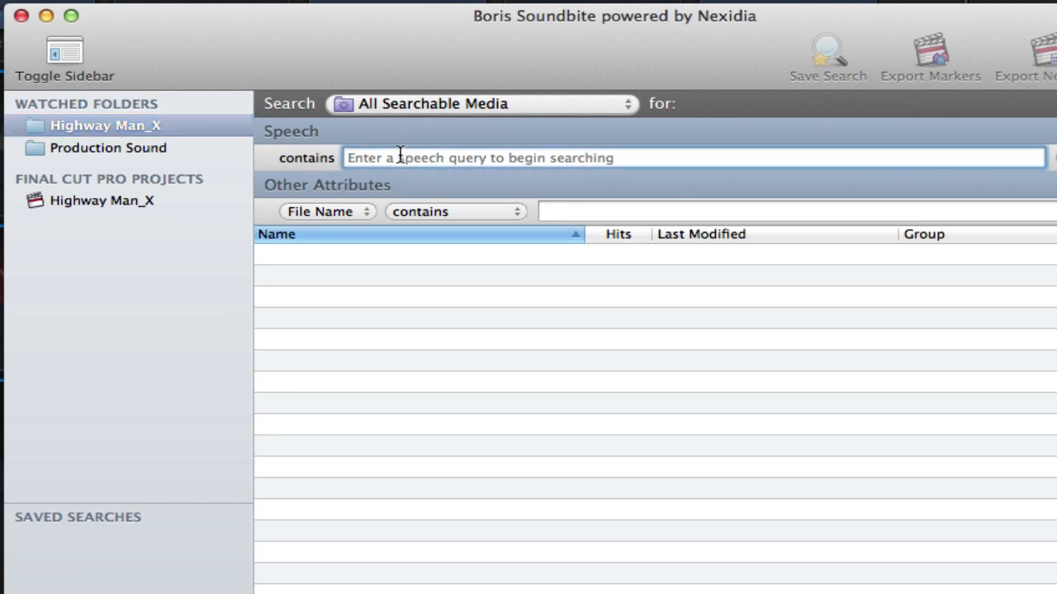
text(Tou bo)
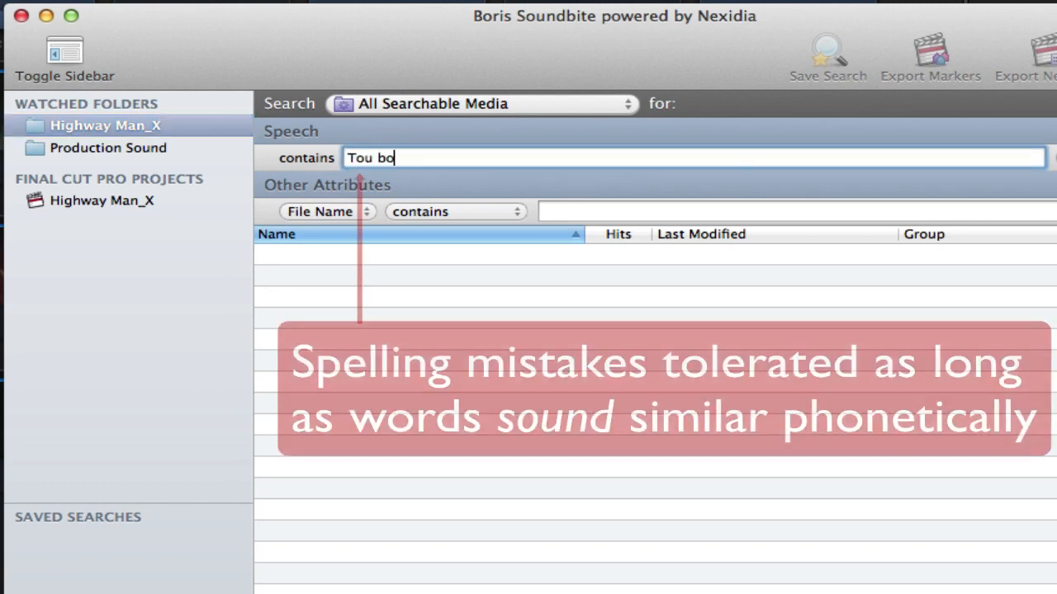
text(ys have any ide)
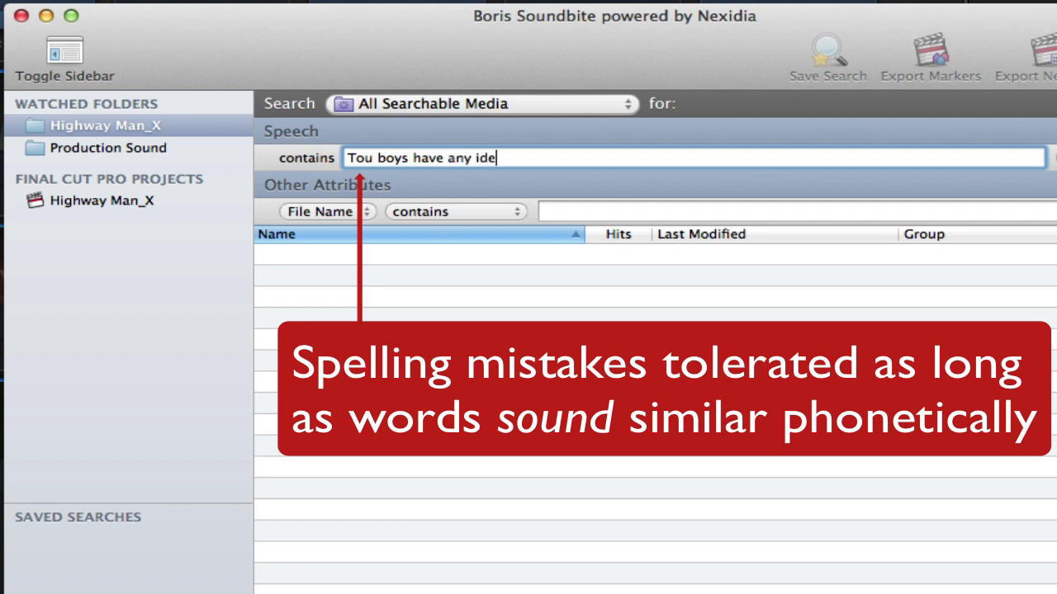
text(a why I pulled you over)
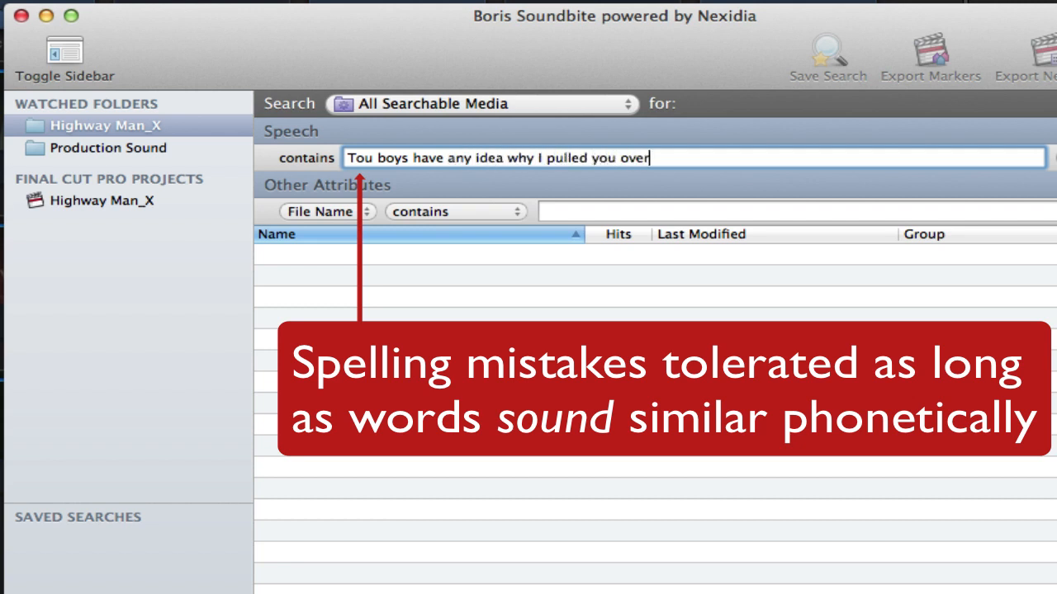
text(?)
key(Return)
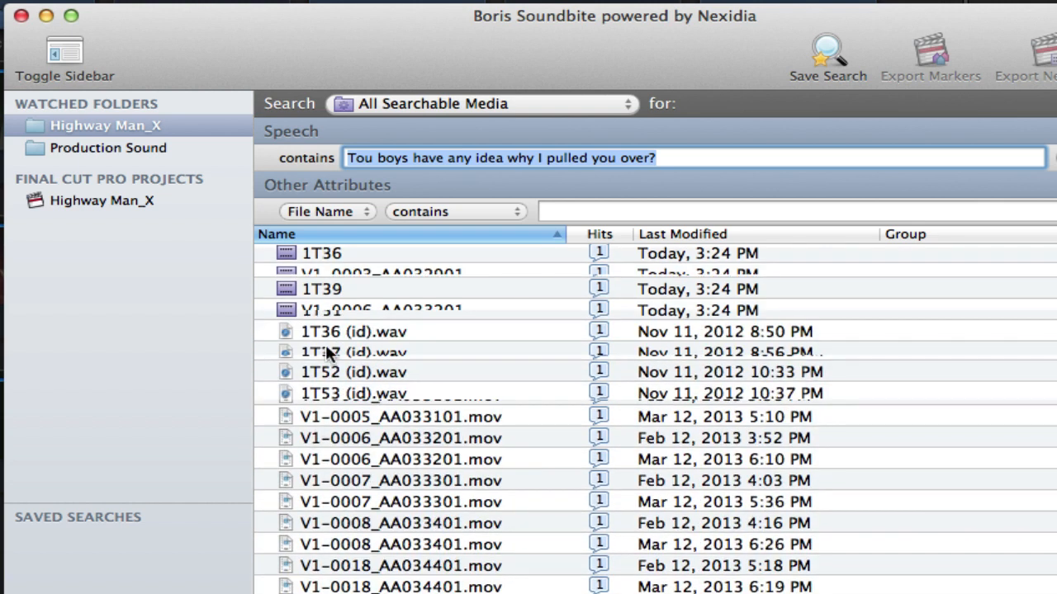
Narrow the speech search results to files whose name starts with "V1"
click(110, 128)
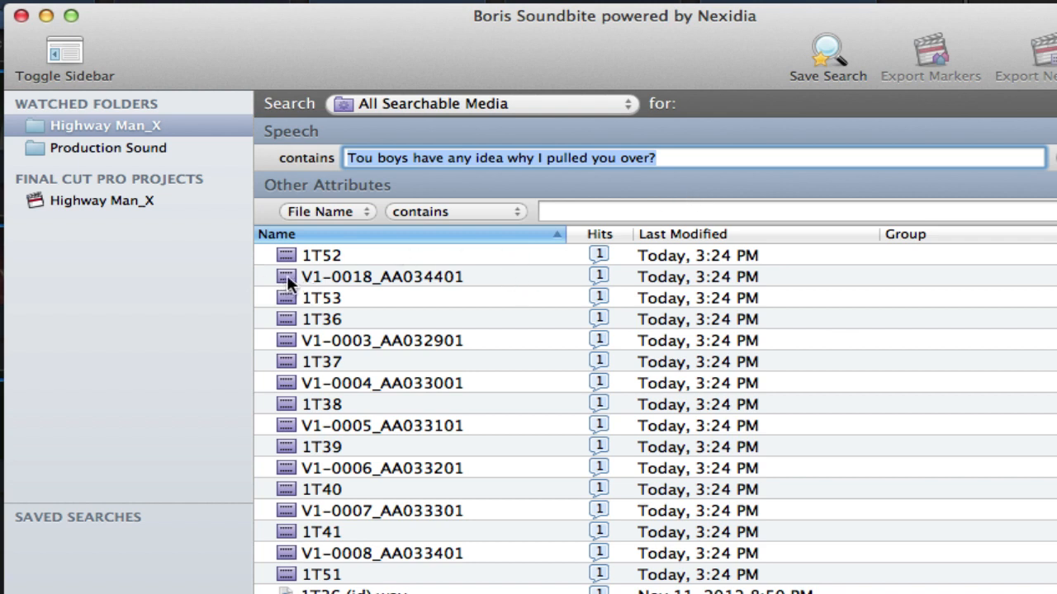
click(644, 210)
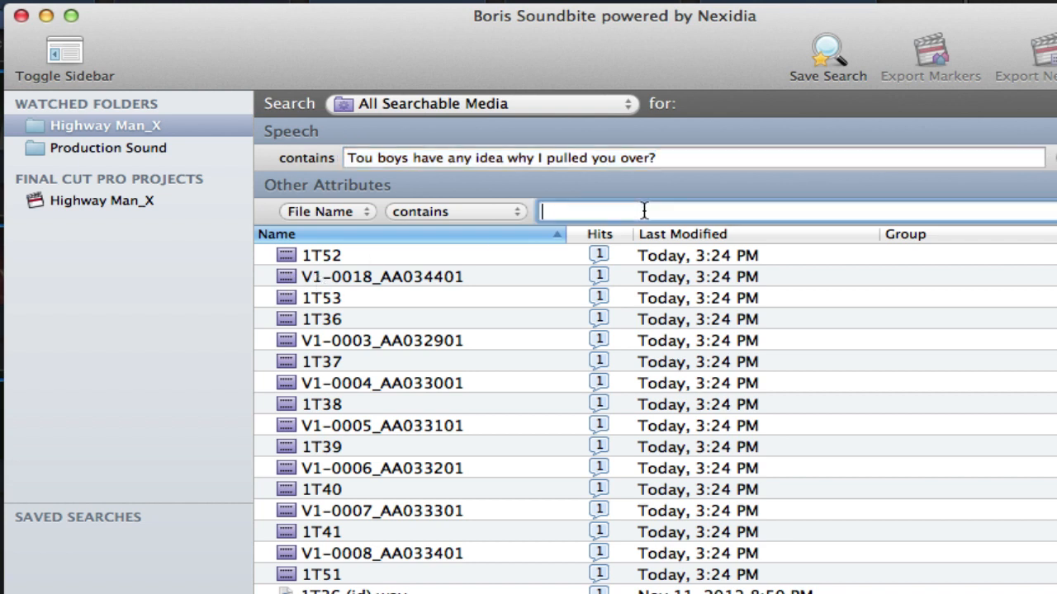
text(V1)
click(416, 211)
click(422, 229)
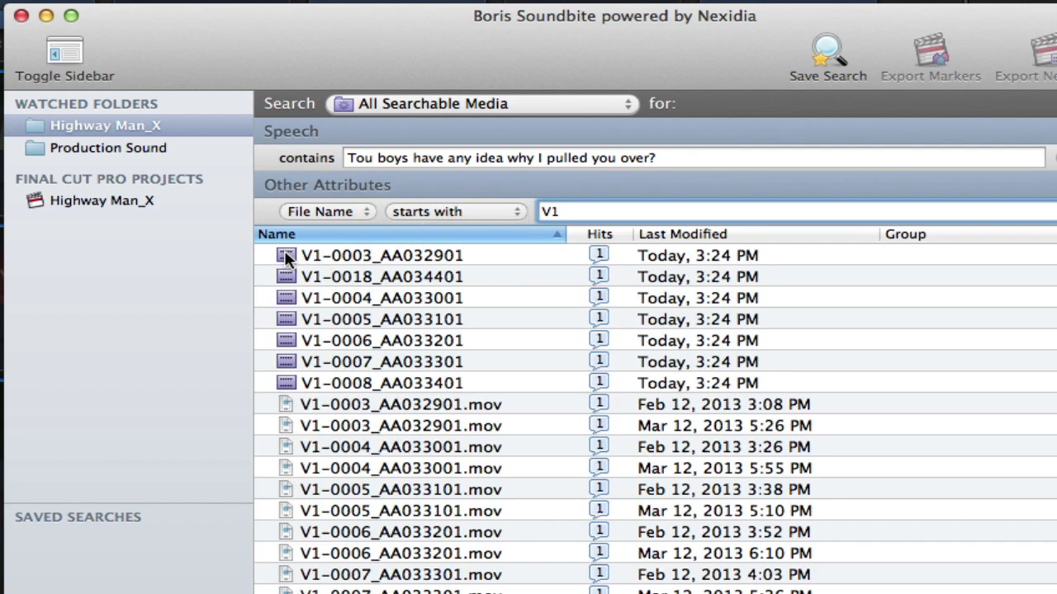
Preview the spoken line in each project clip result, from V1-0003_AA032901 down to V1-0008_AA033401
click(283, 251)
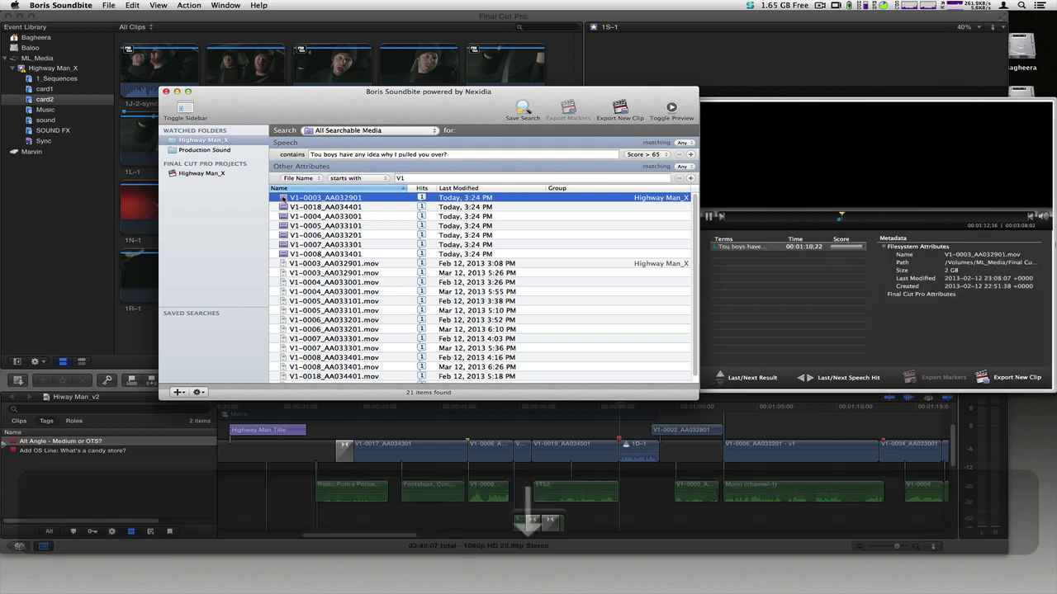
key(Down)
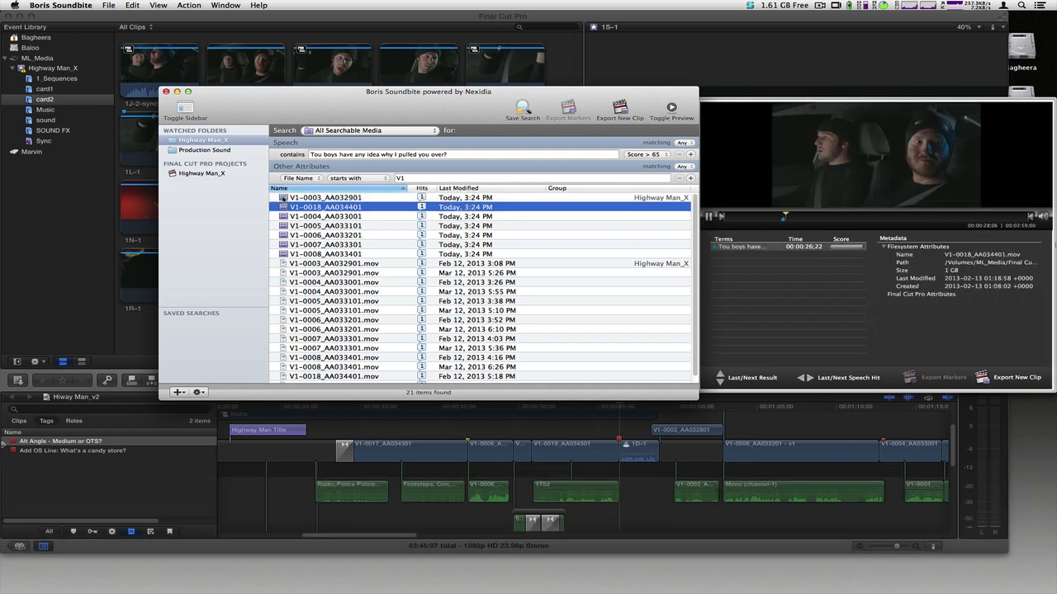
key(Down)
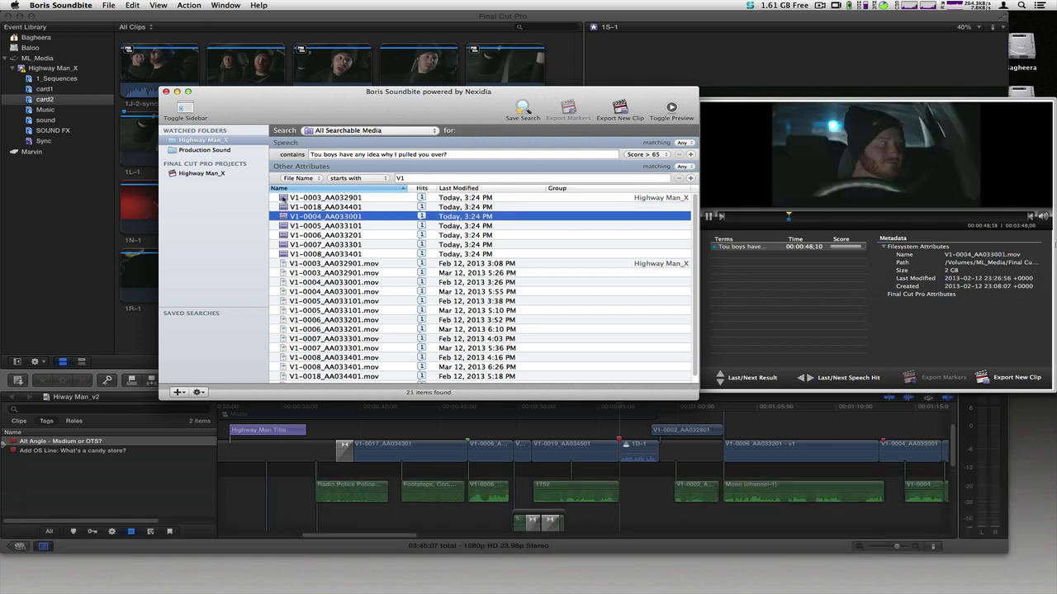
key(Down)
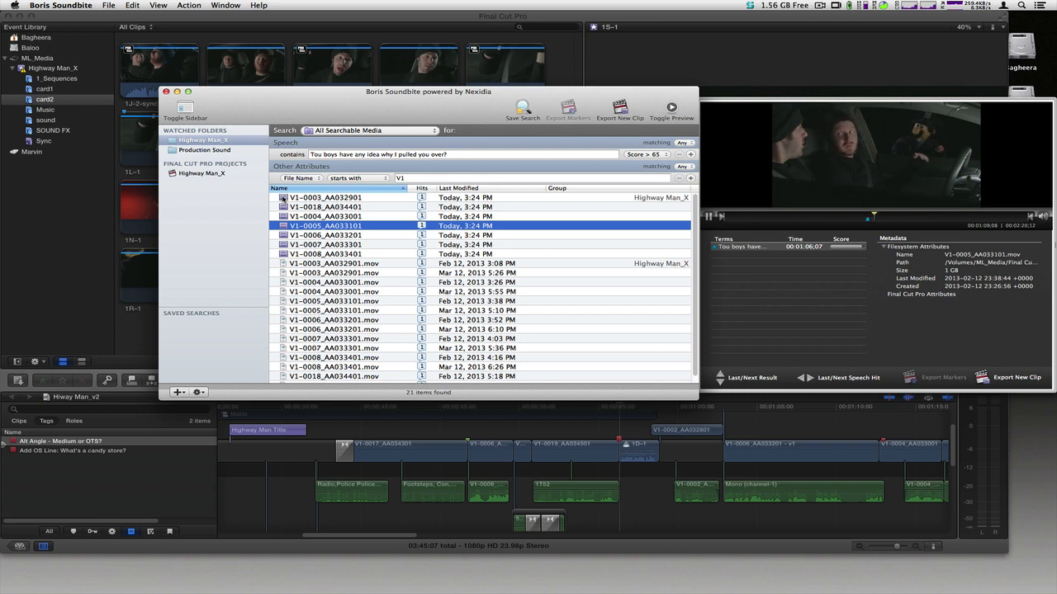
key(Down)
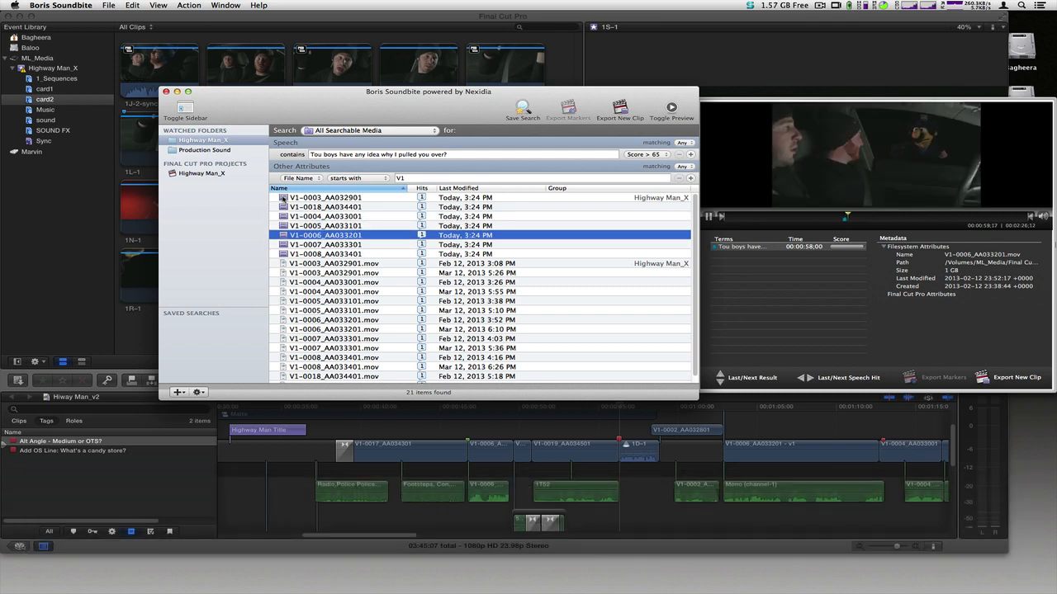
key(Down)
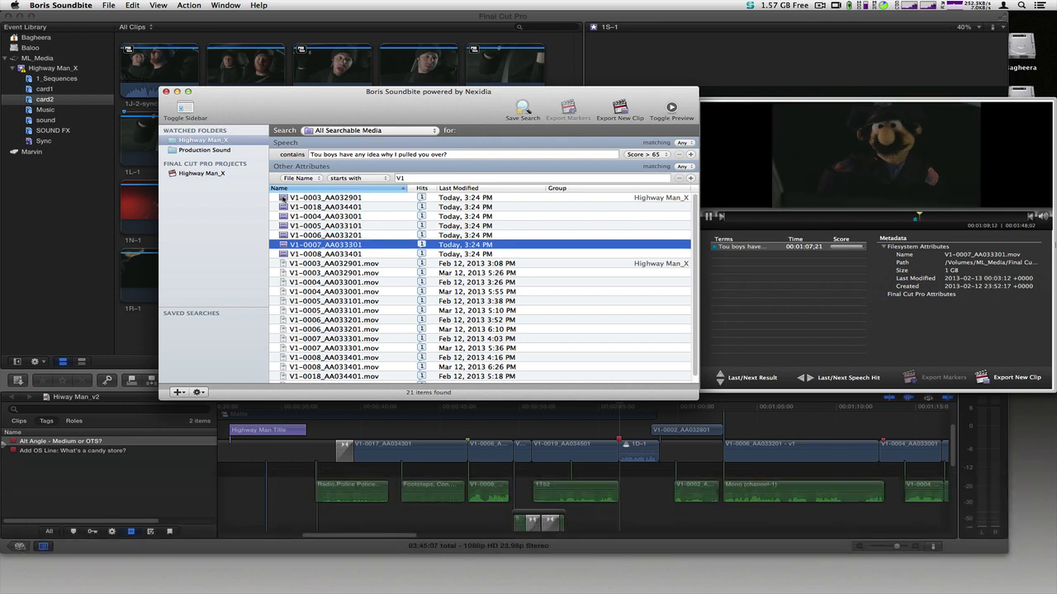
key(Down)
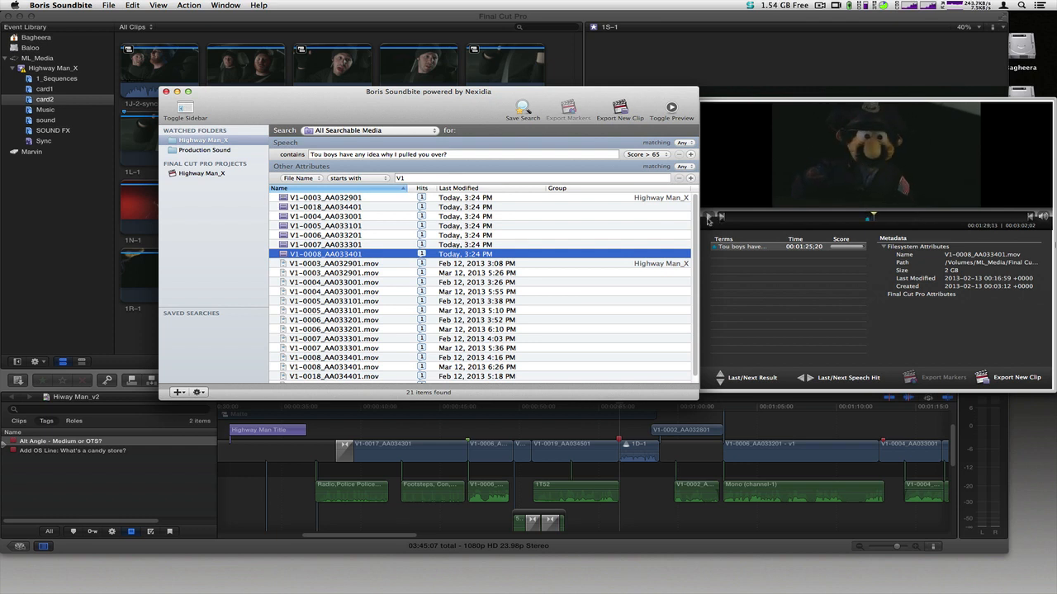
Export the project clip results V1-0005_AA033101 through V1-0008_AA033401 to the Desktop as an FCPX XML named "Back to FCPX"
key(Up)
shift+click(289, 230)
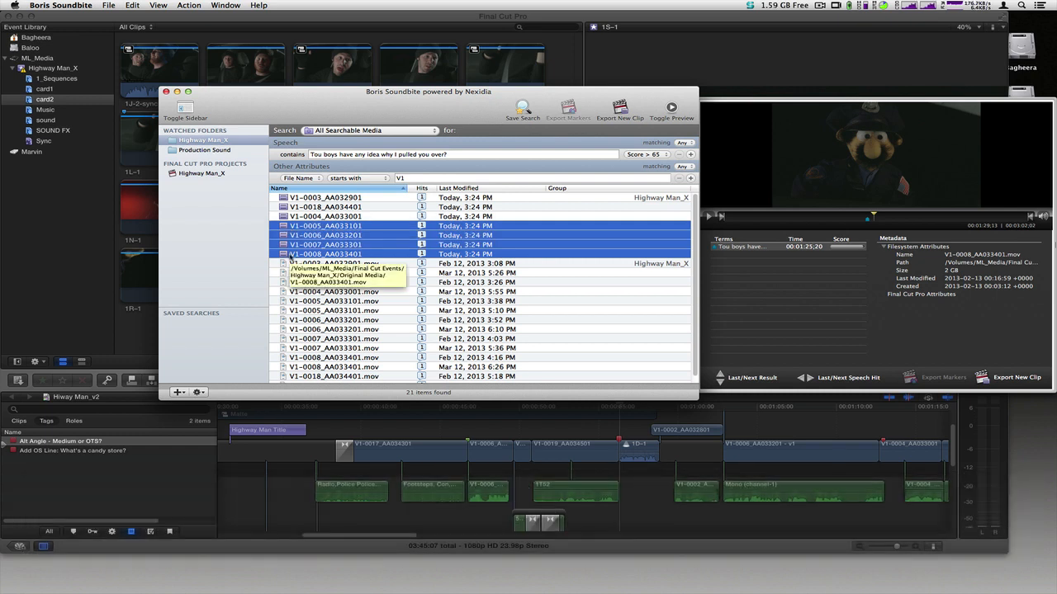
click(109, 5)
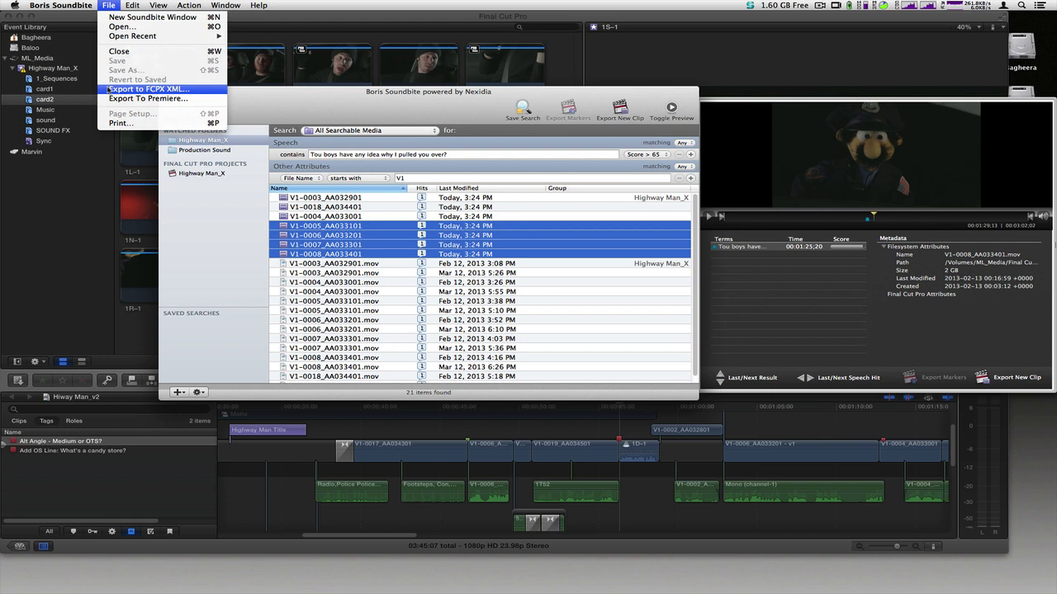
click(108, 89)
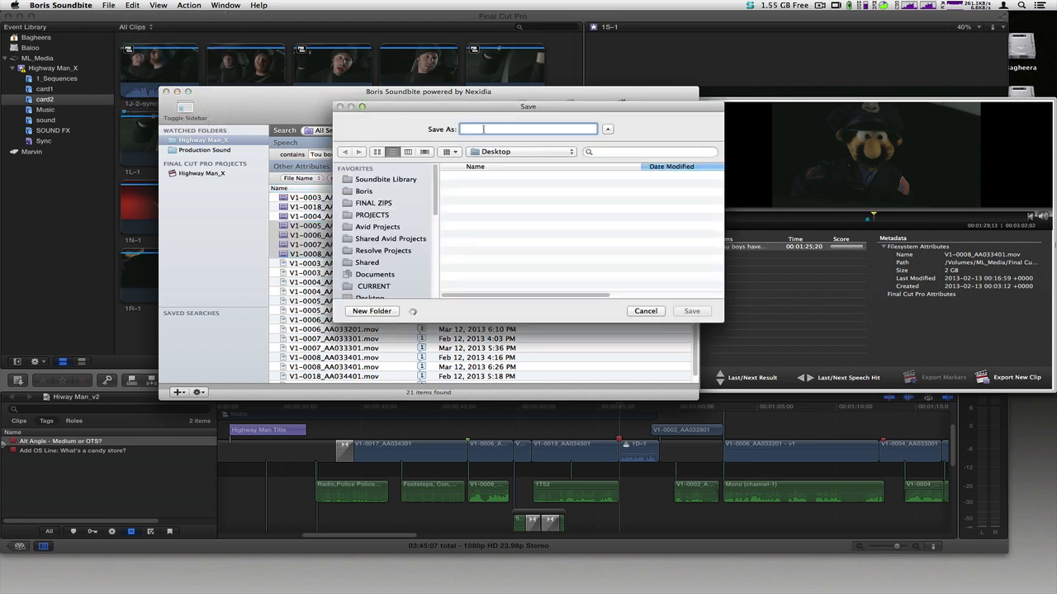
text(Back to FCPX)
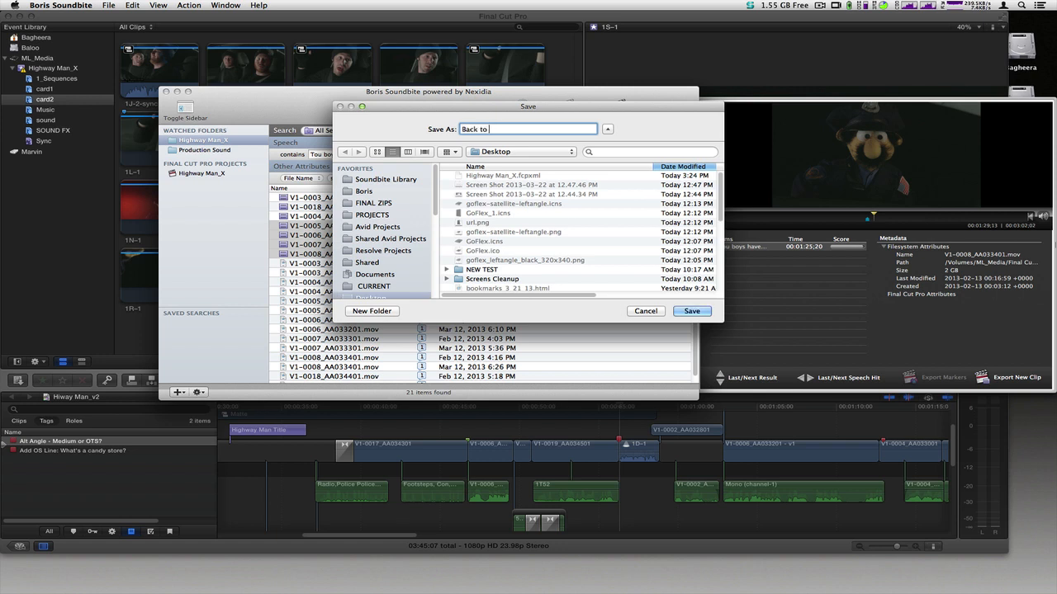
key(Return)
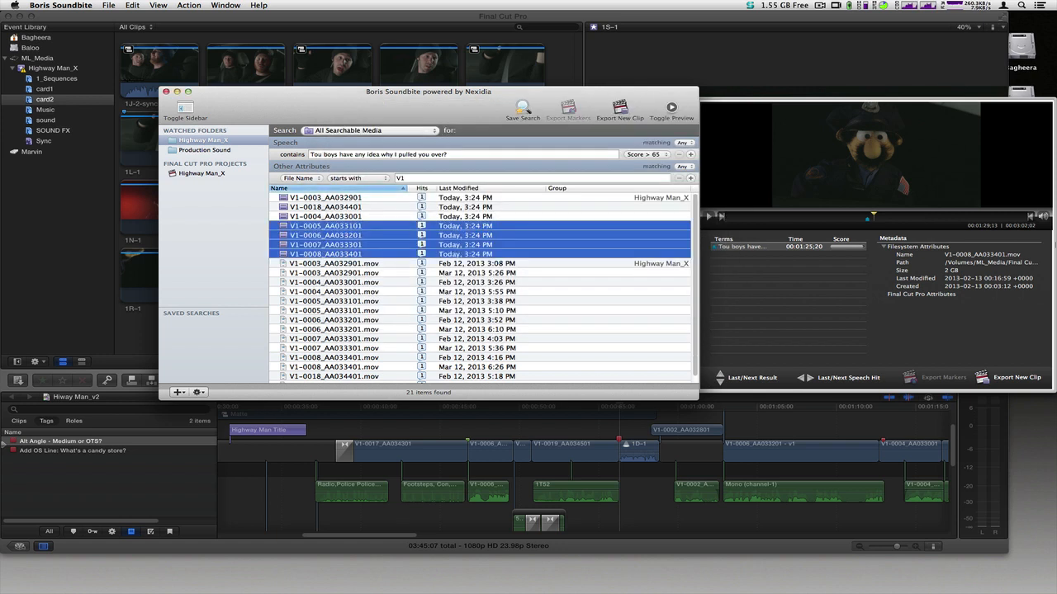
Switch to Final Cut Pro, import the "Back to FCPX" XML file and open the newly created event
key(super+Tab)
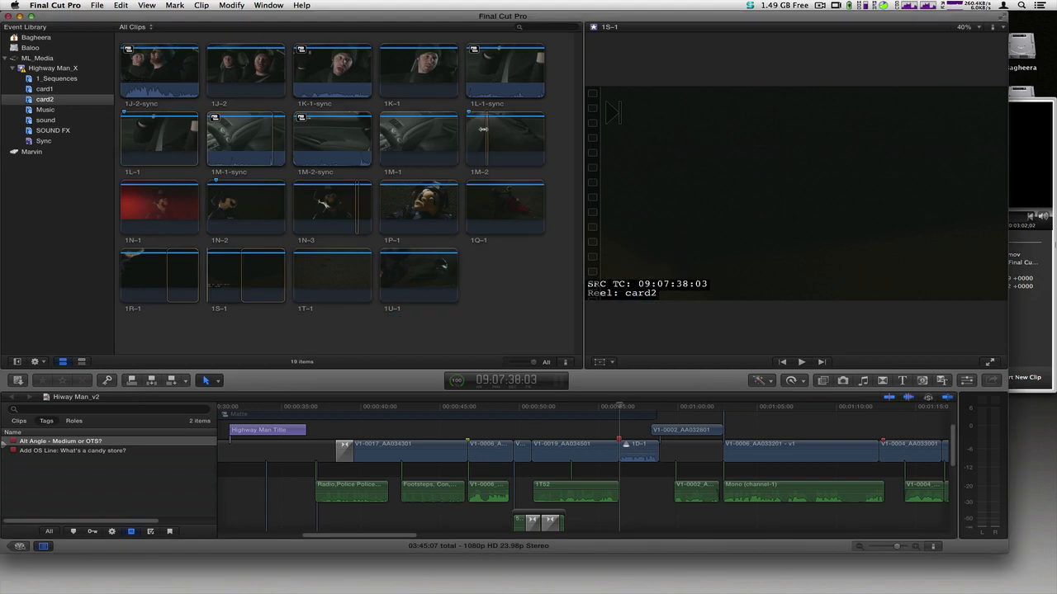
click(97, 5)
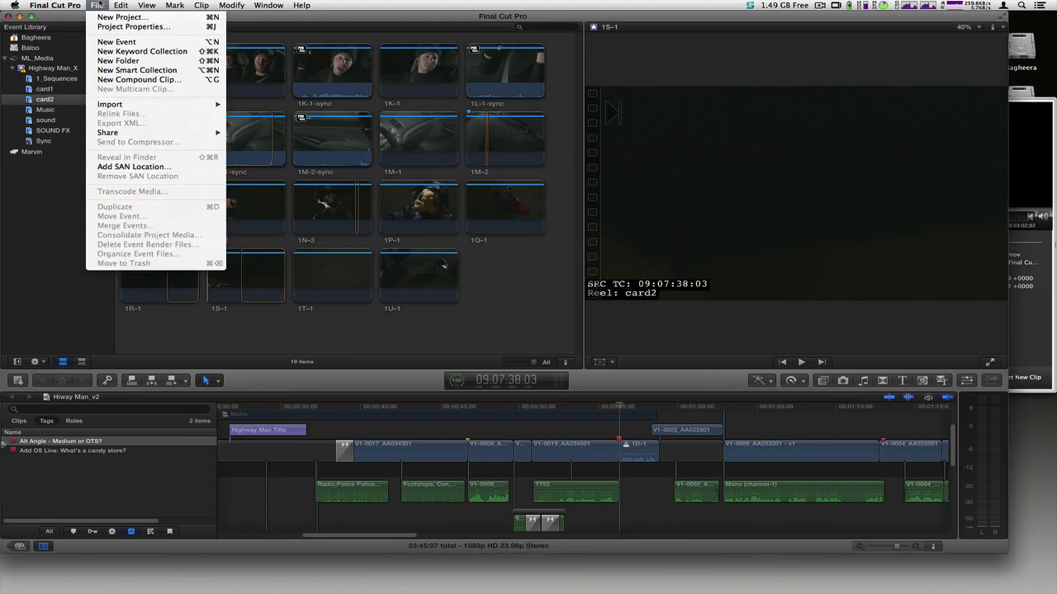
mouse_move(123, 105)
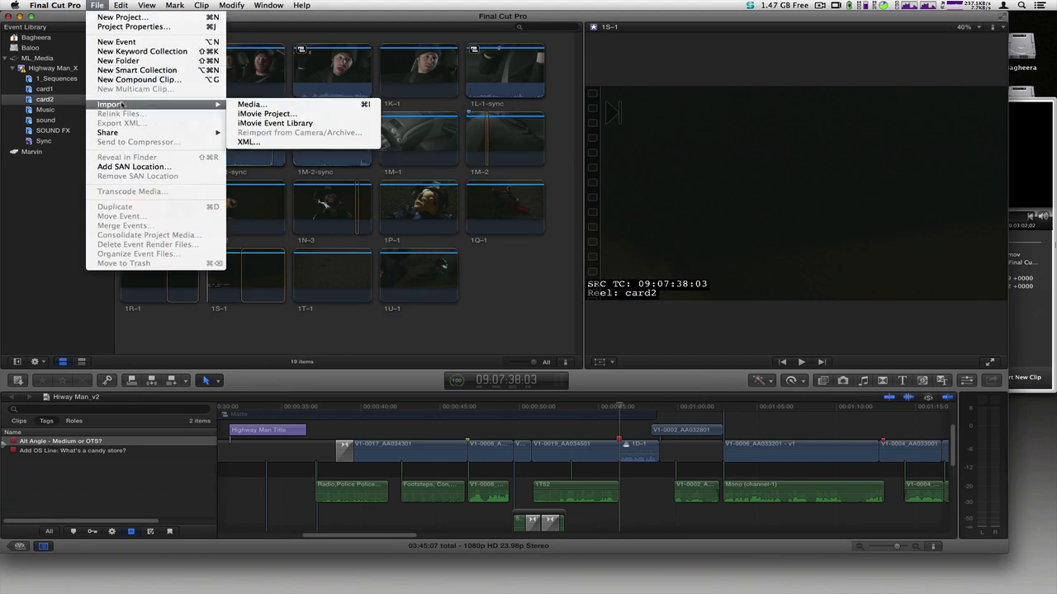
click(264, 144)
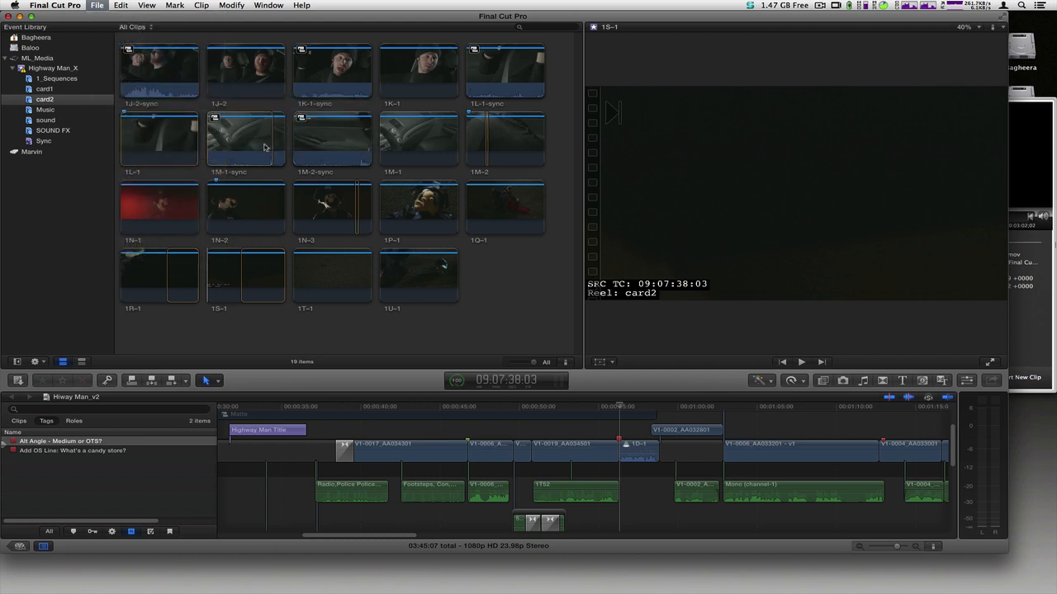
double_click(330, 140)
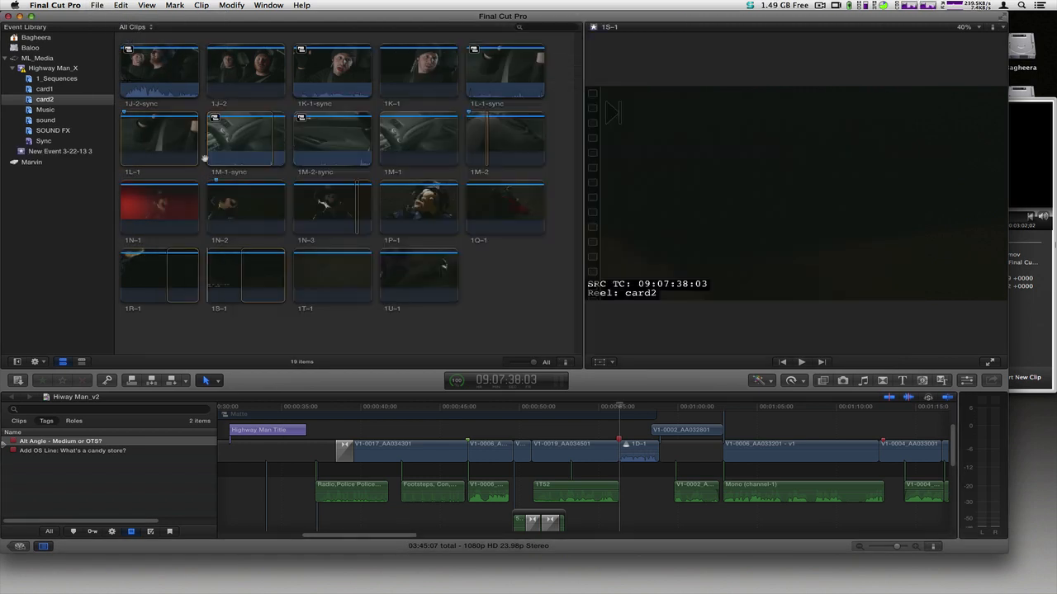
click(51, 152)
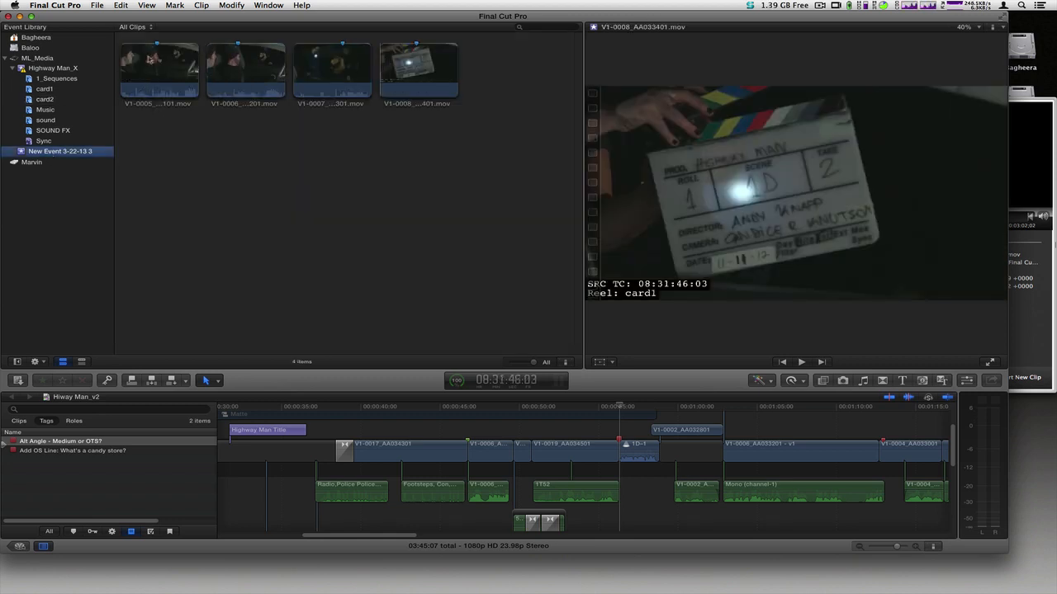
Reveal V1-0005_AA033101.mov in Finder and check the folder path of its original media
click(149, 59)
right_click(149, 56)
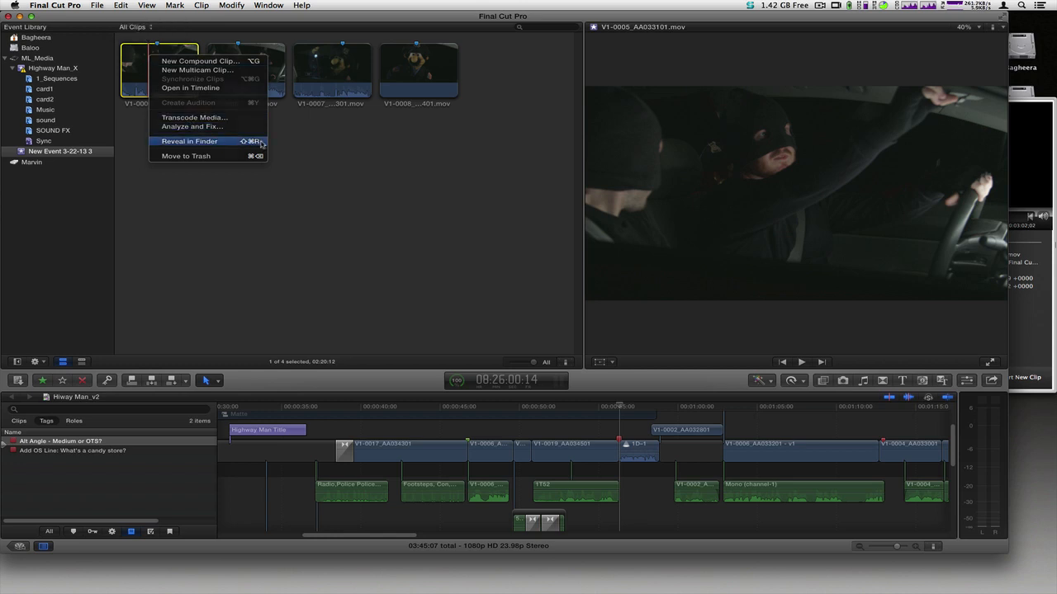
click(260, 142)
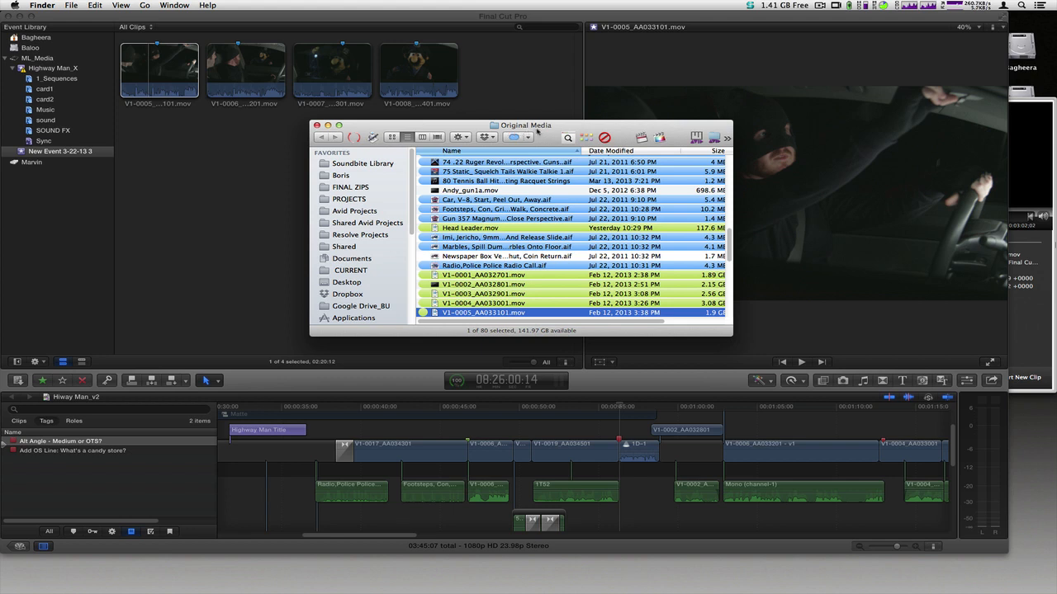
super+click(537, 129)
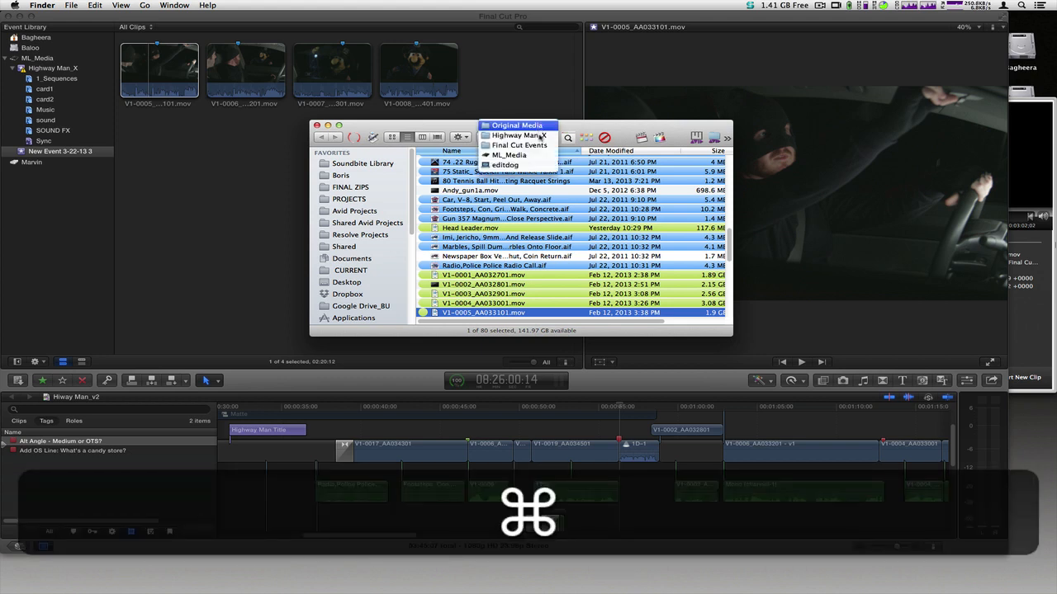
click(521, 71)
click(521, 71)
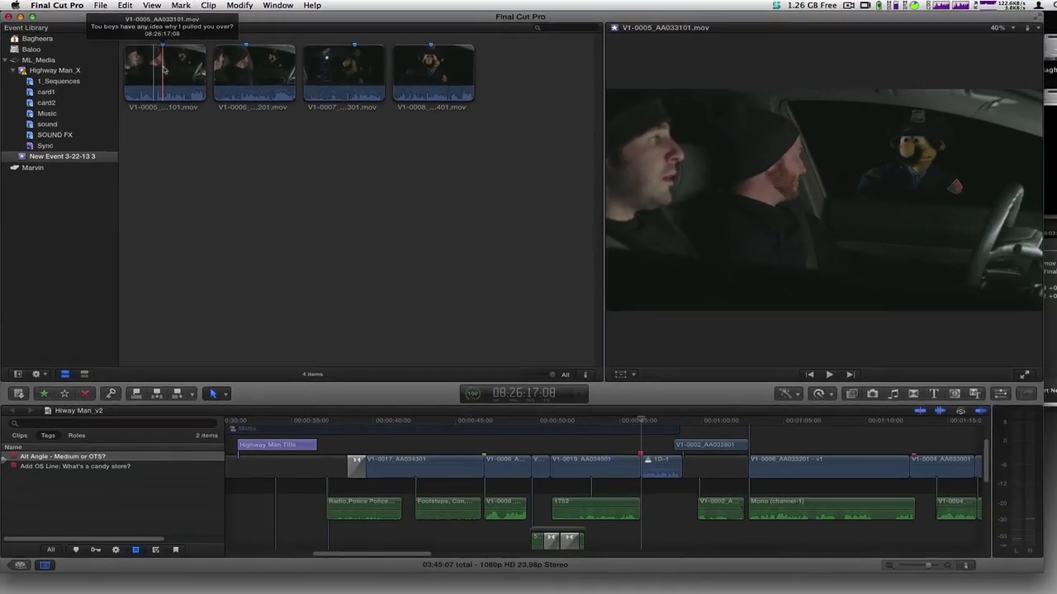
Play V1-0005_AA033101.mov from its speech marker and jump through the following clips' markers to the one in V1-0007_AA033301.mov
click(163, 71)
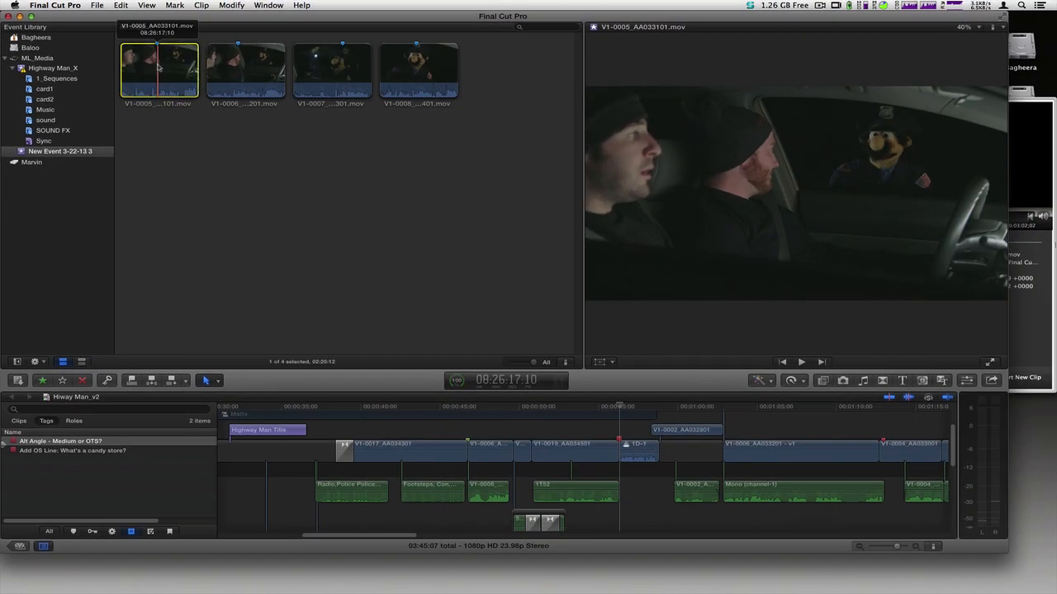
key(space)
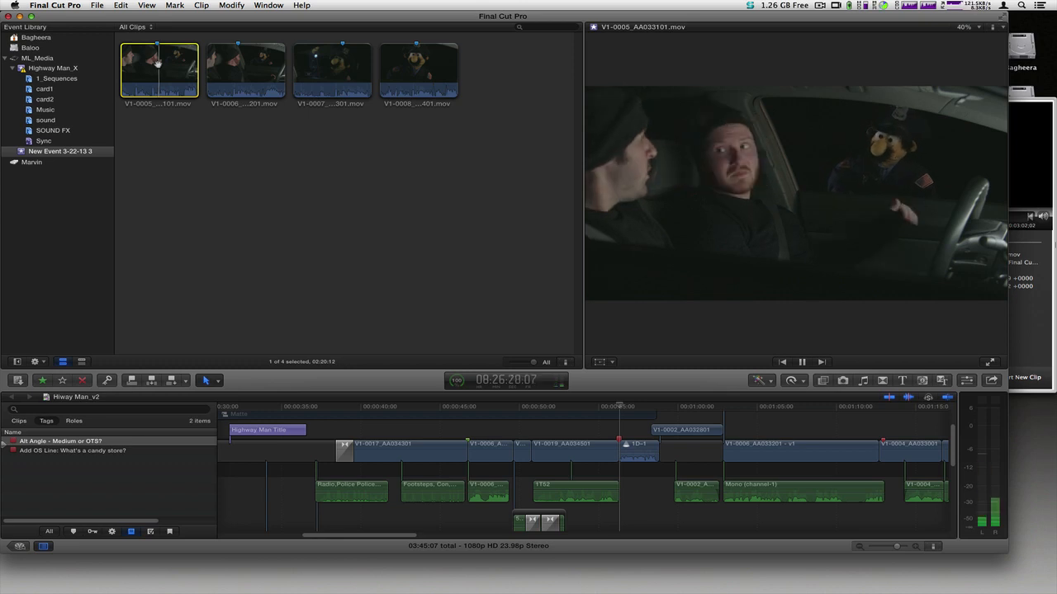
key(space)
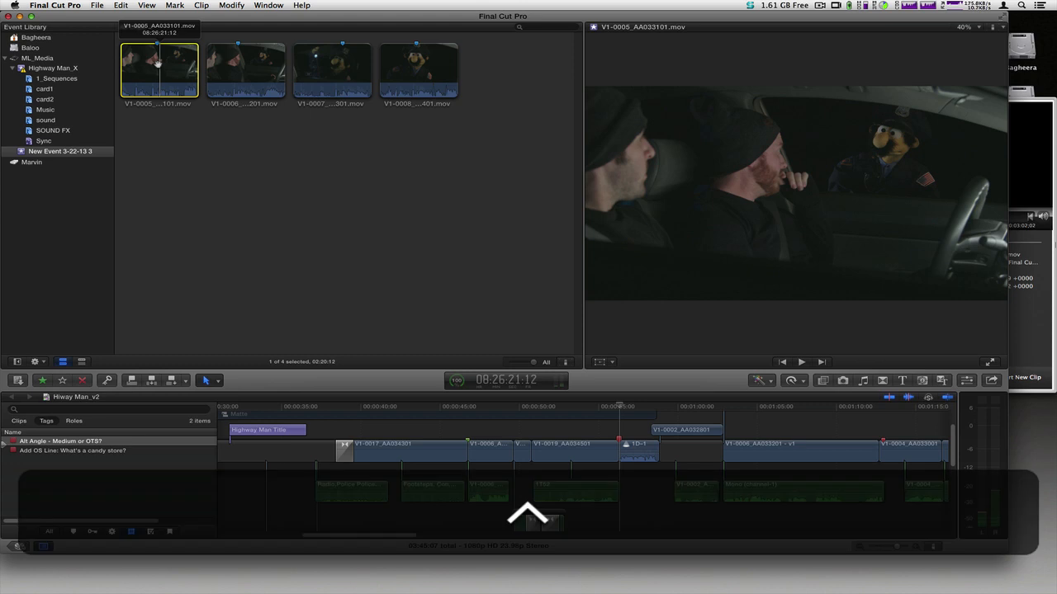
key(ctrl+apostrophe)
key(ctrl+apostrophe)
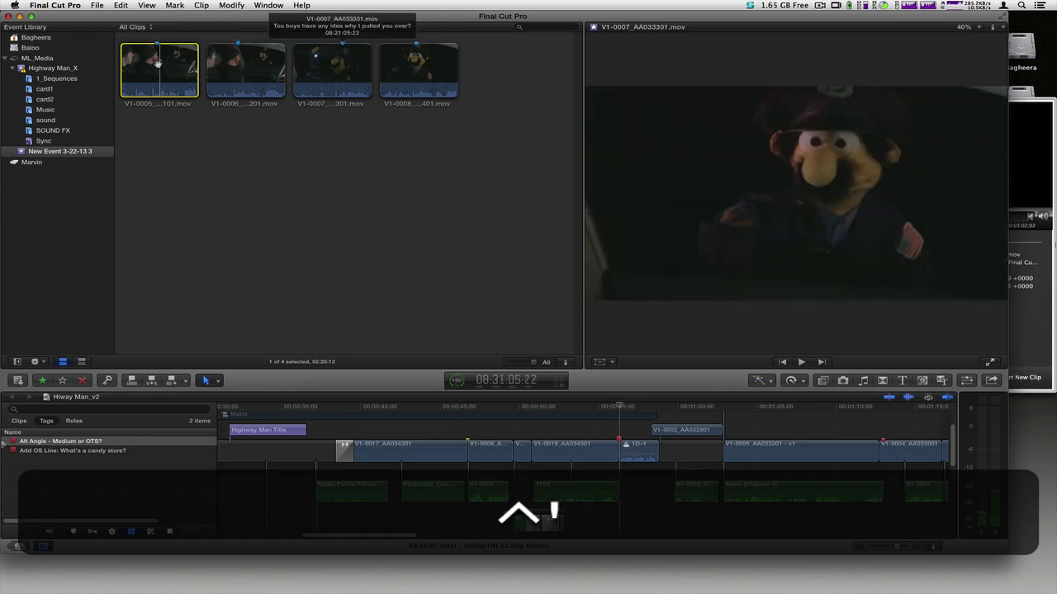
Jump ahead to the speech marker in V1-0008_AA033401.mov, and go back marker by marker to the one in V1-0005_AA033101.mov
key(ctrl+apostrophe)
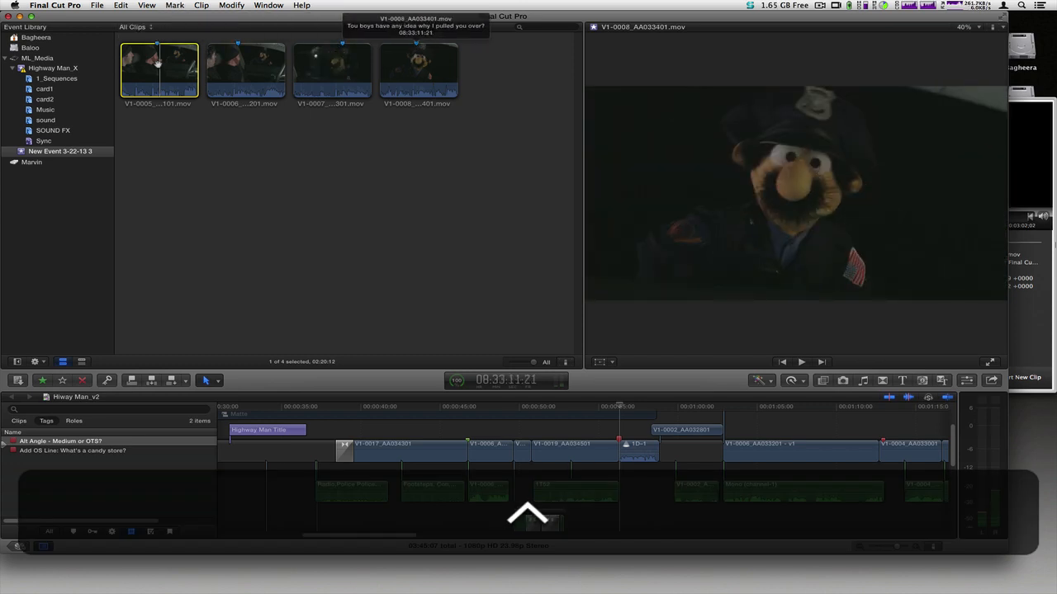
key(ctrl+semicolon)
key(ctrl+semicolon)
key(ctrl+semicolon)
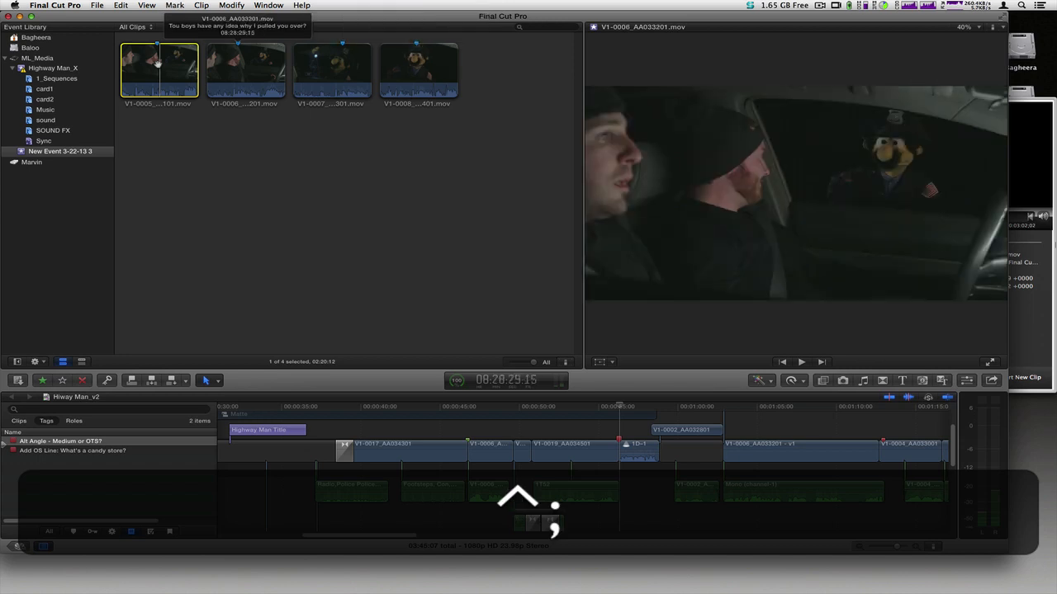
Play the spoken line from each clip's marker in turn, from V1-0005_AA033101.mov through V1-0008_AA033401.mov, and stop playback
key(space)
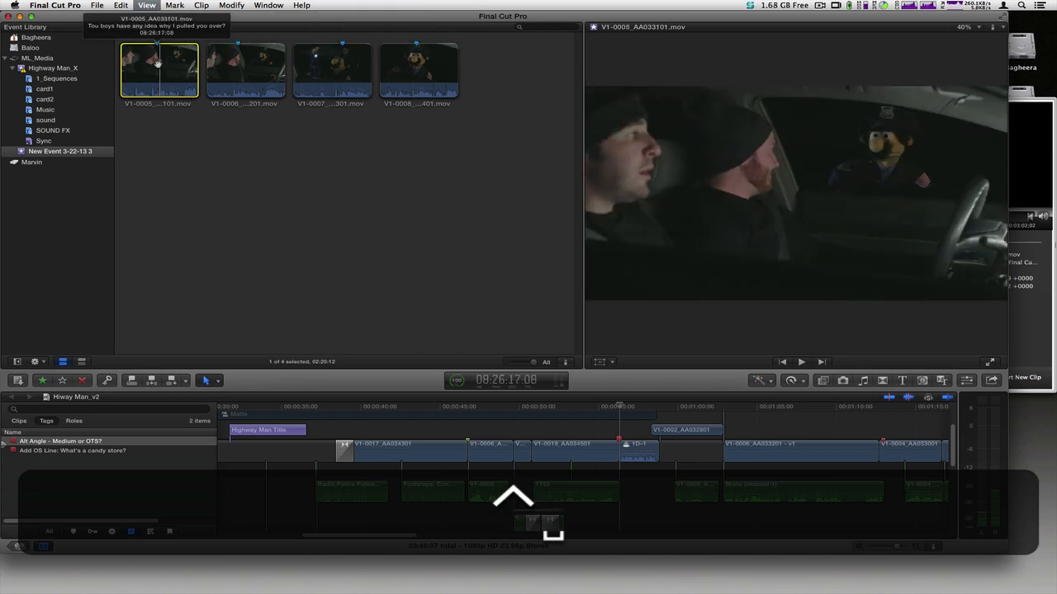
key(ctrl+apostrophe)
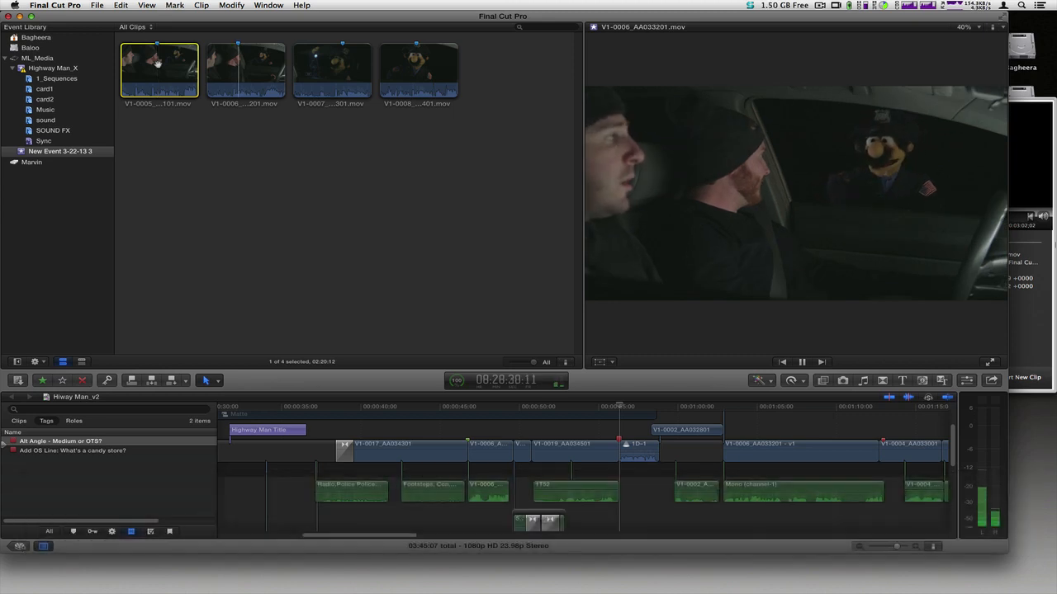
key(ctrl+apostrophe)
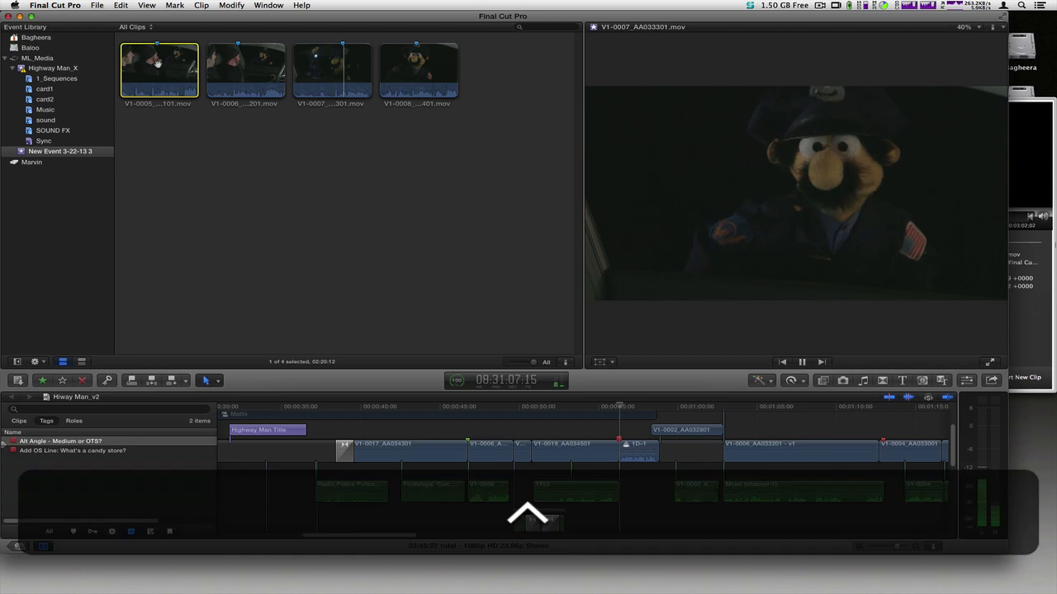
key(ctrl+apostrophe)
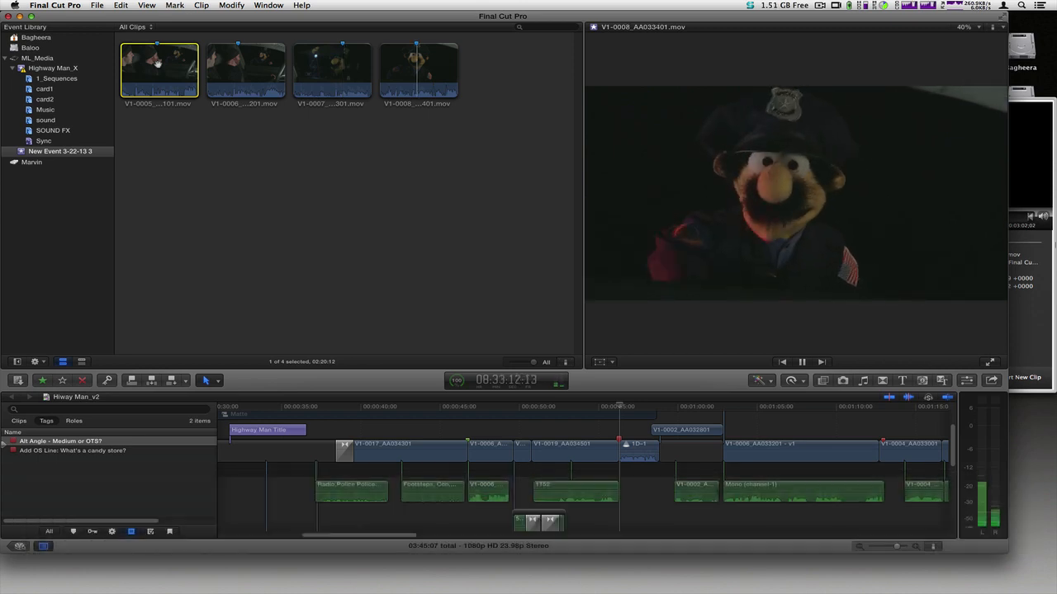
key(space)
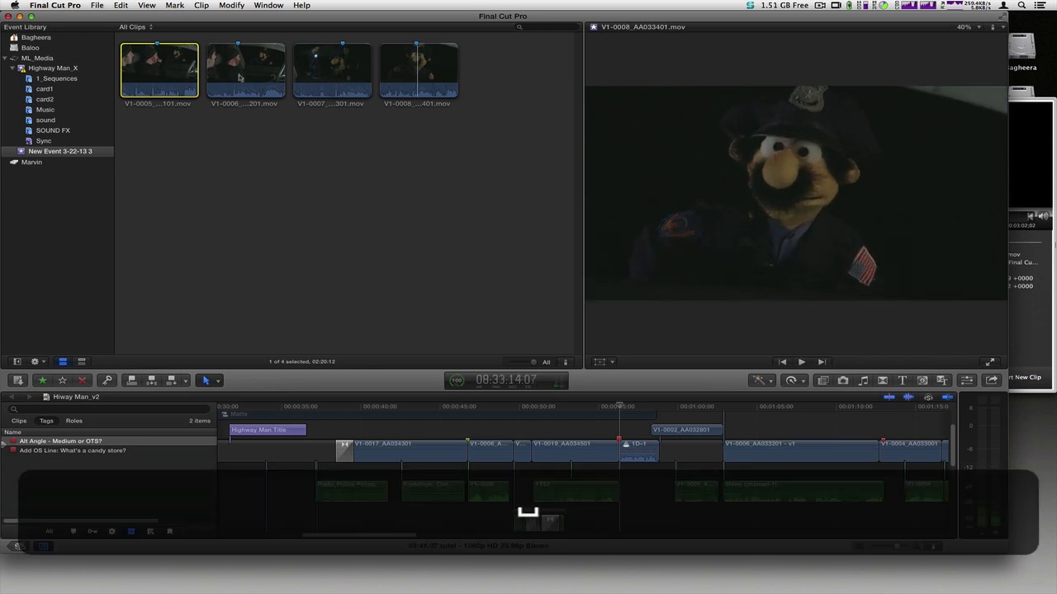
Mark a range of about 2 seconds 17 frames around the speech marker in V1-0006_AA033201.mov
click(237, 73)
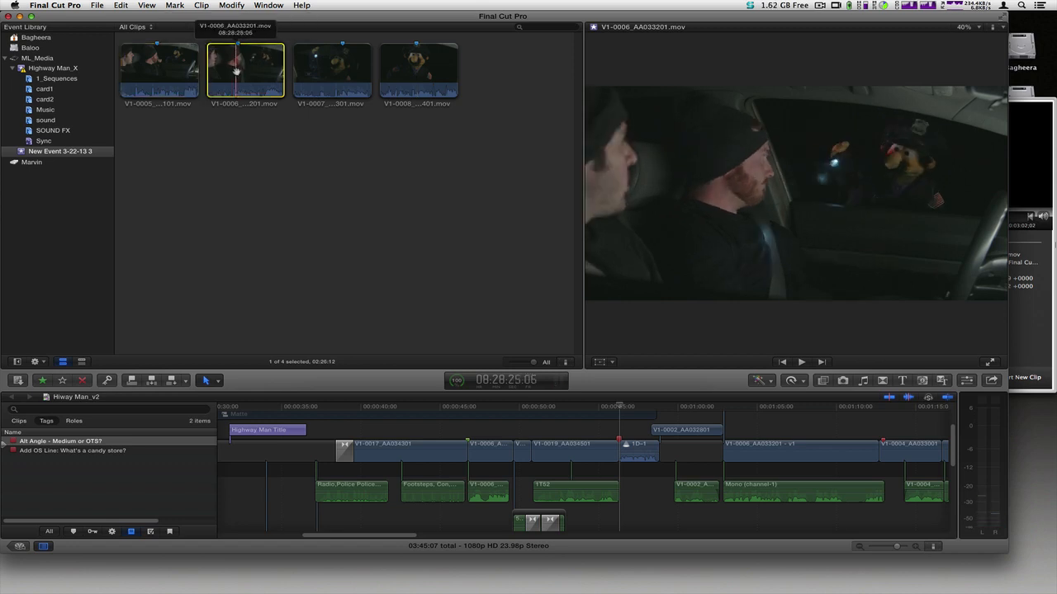
drag(239, 71, 237, 71)
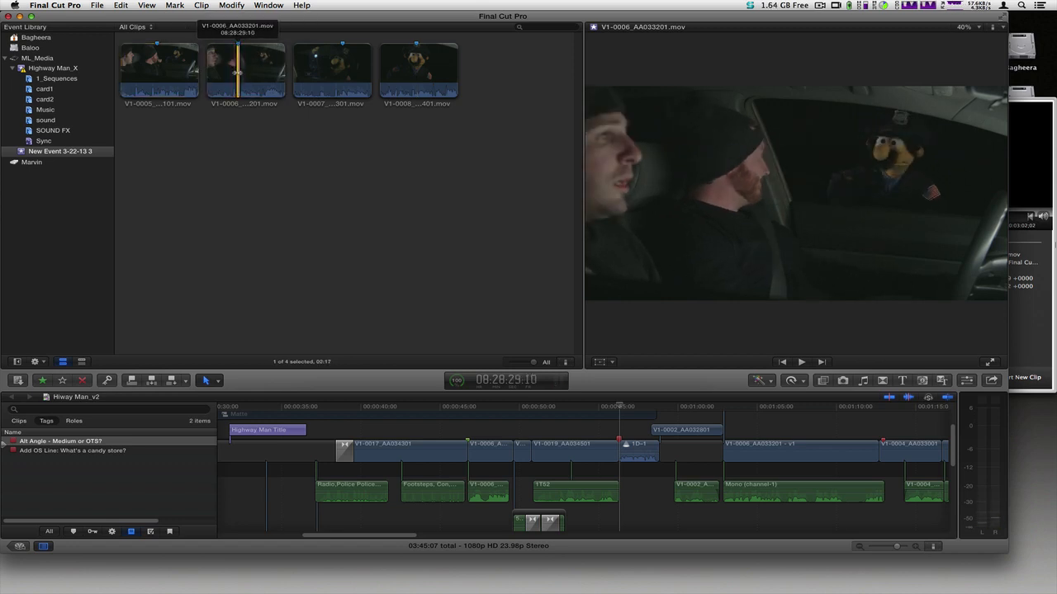
Show the event's clips as a list and expand all four to reveal their speech markers
click(82, 361)
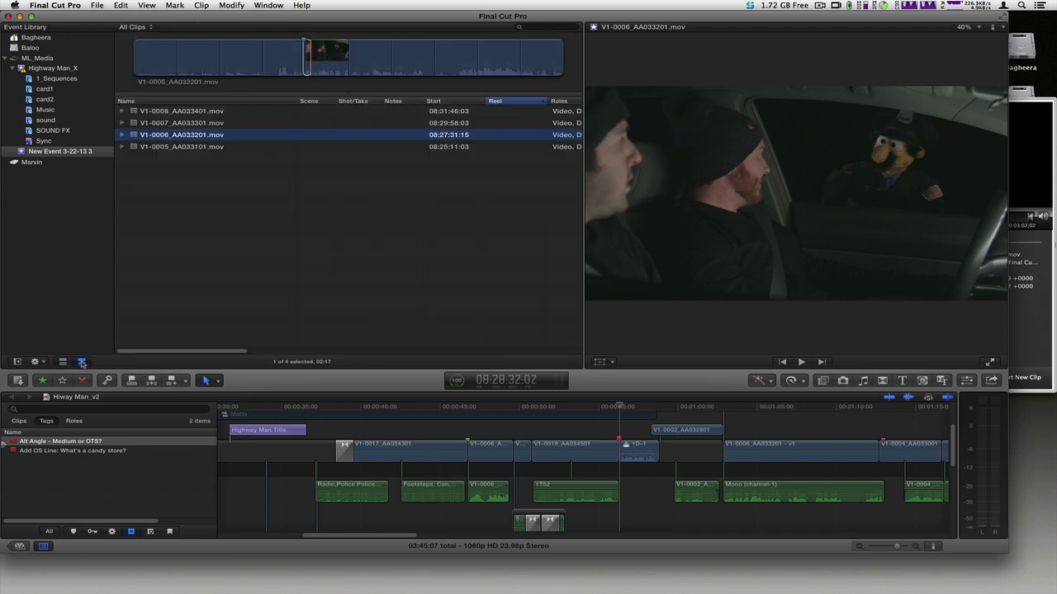
click(123, 147)
click(122, 134)
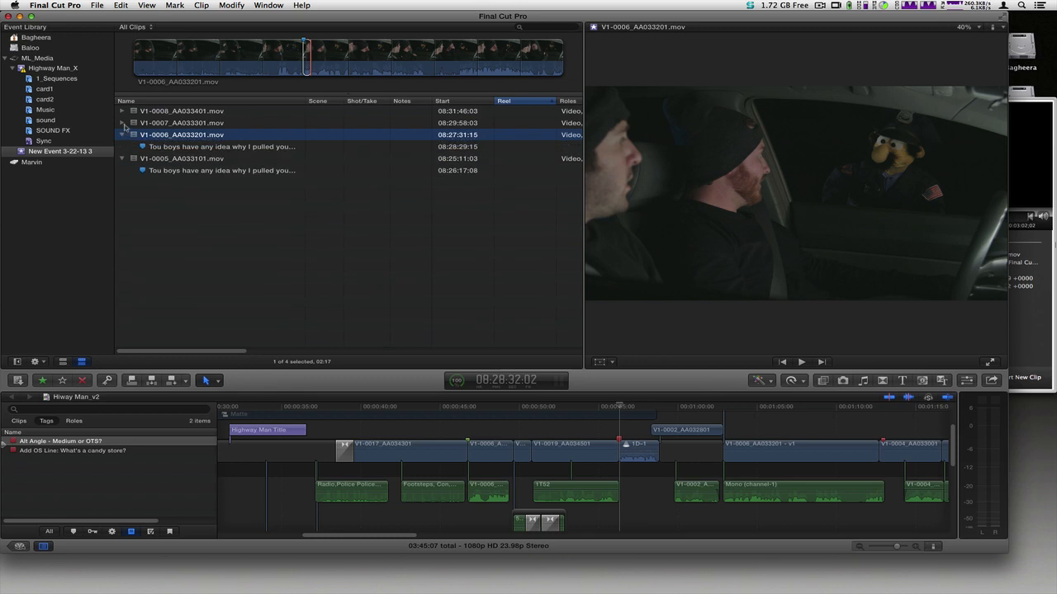
click(122, 122)
click(122, 111)
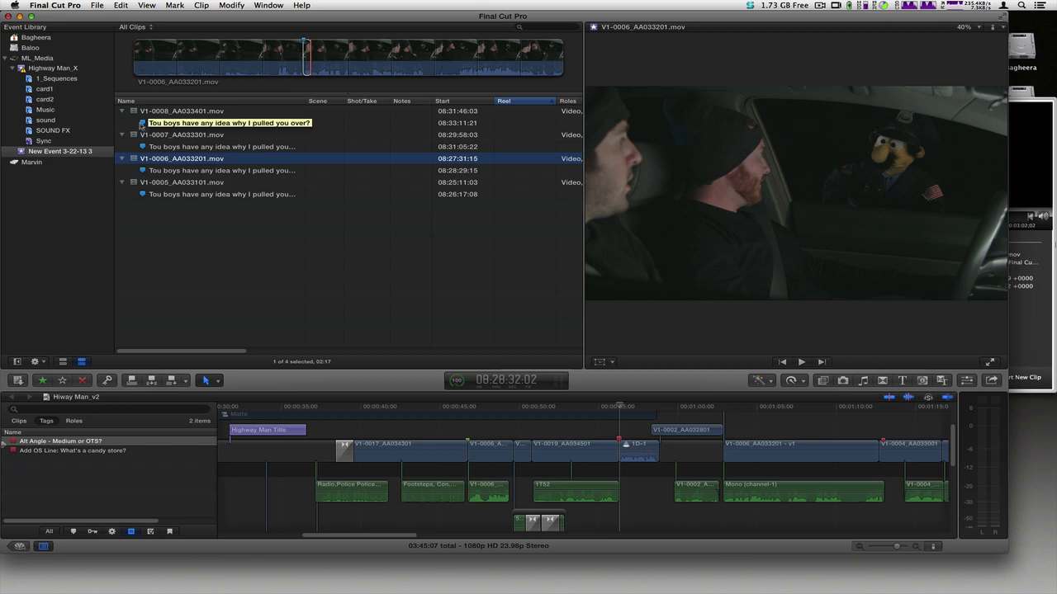
Play the line from the listed markers of V1-0008_AA033401.mov, V1-0007_AA033301.mov and V1-0006_AA033201.mov, and stop playback
click(141, 124)
key(space)
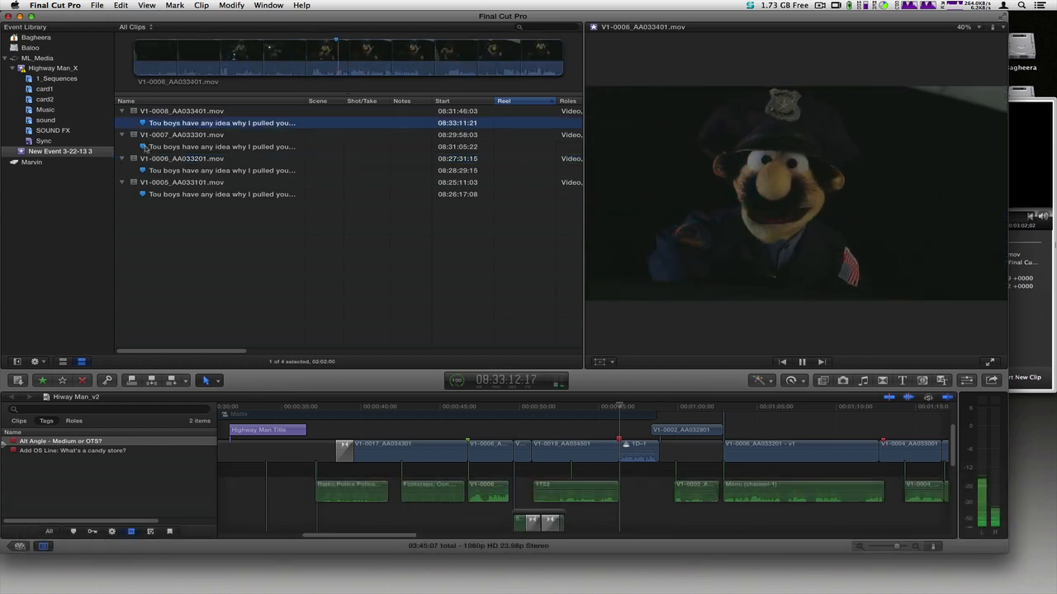
click(144, 147)
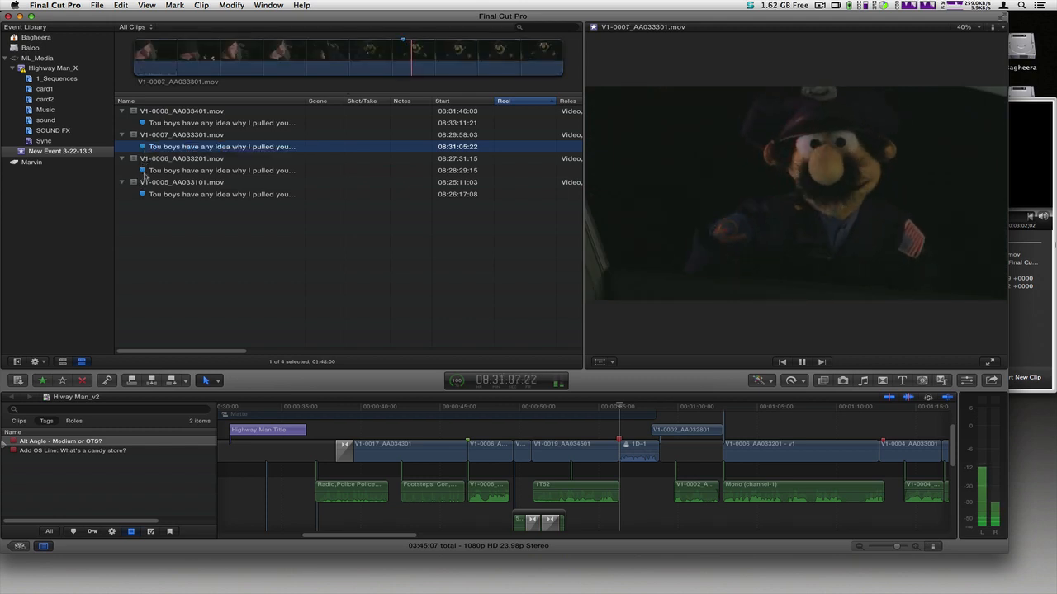
click(144, 171)
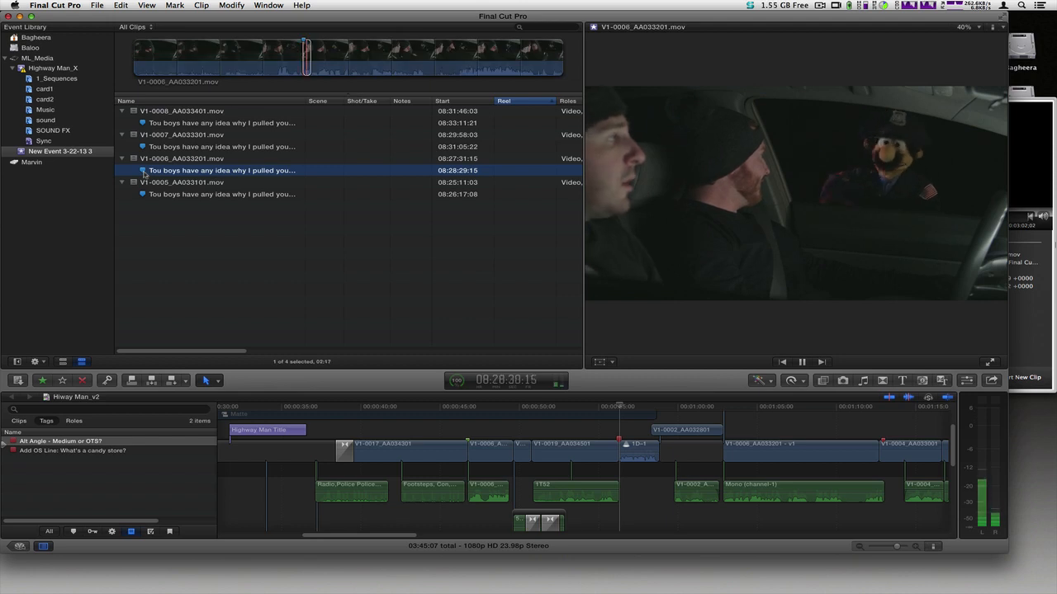
key(space)
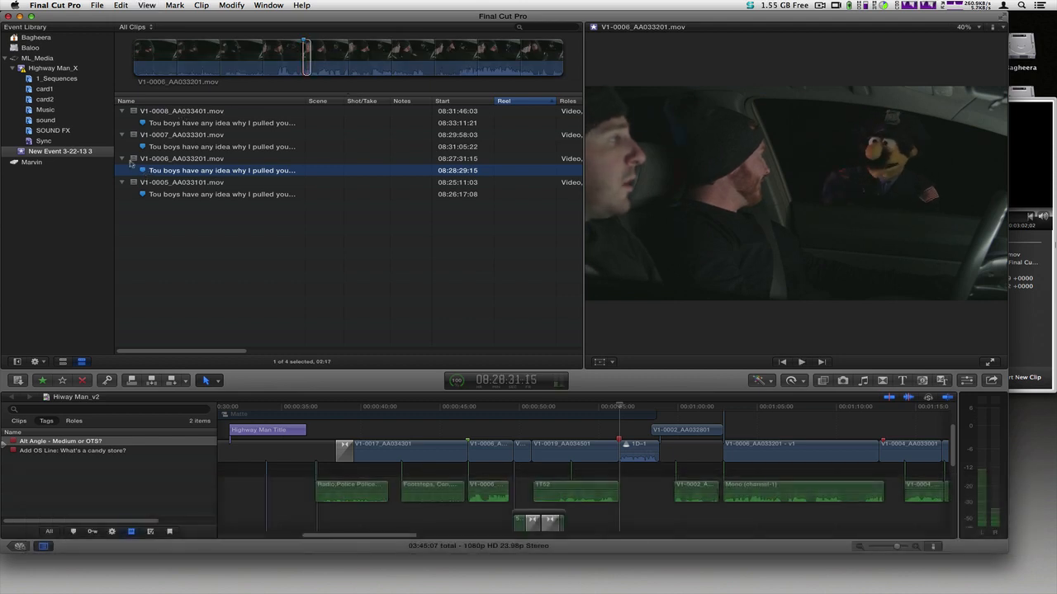
Put the selected V1-0006_AA033201.mov range onto the 1D-1 clip in the timeline using Replace and add to Audition
click(304, 65)
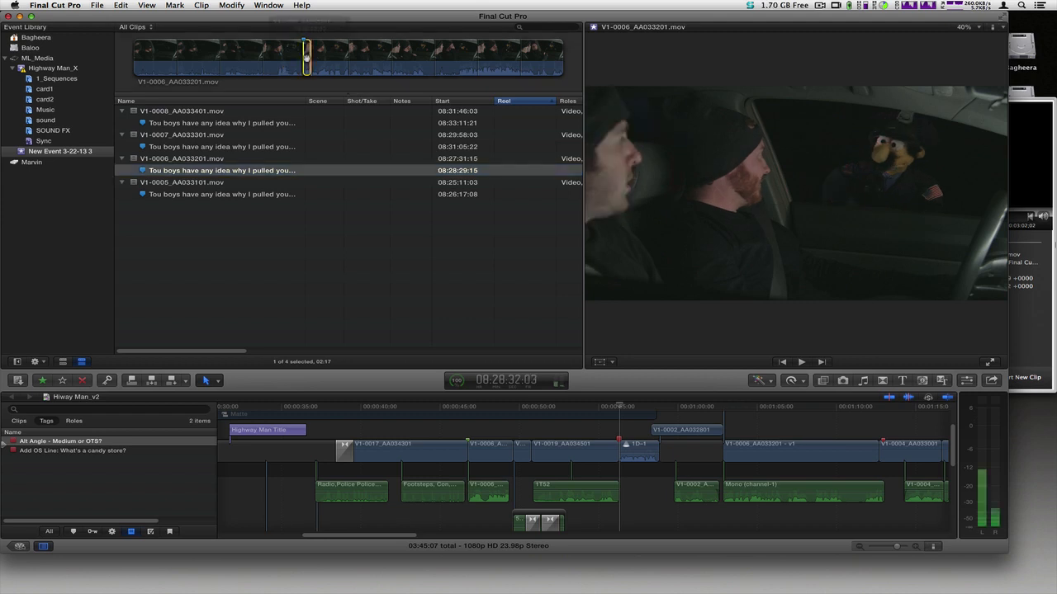
drag(304, 65, 637, 448)
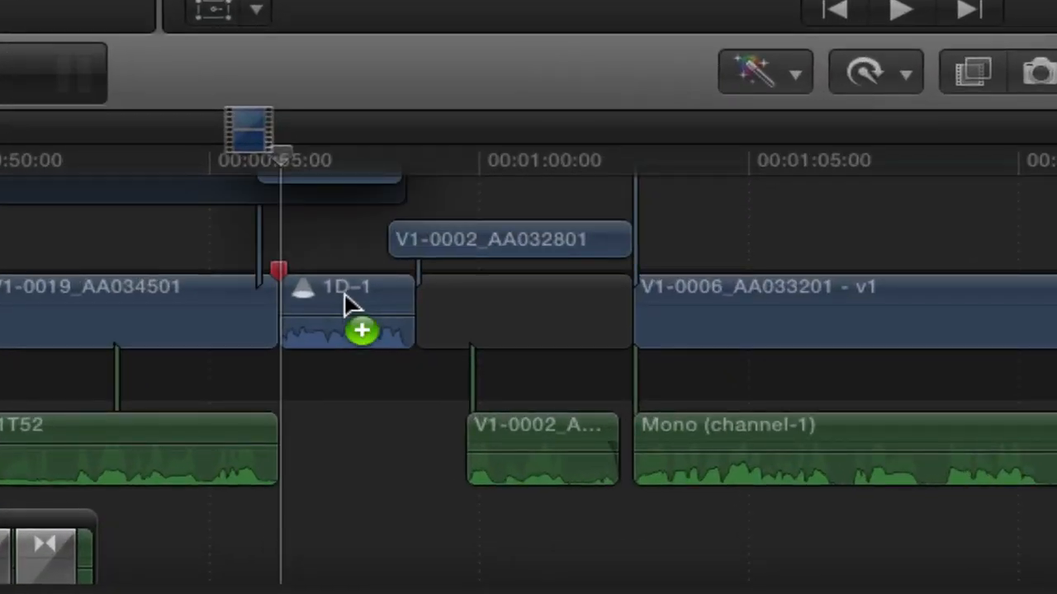
drag(347, 304, 346, 289)
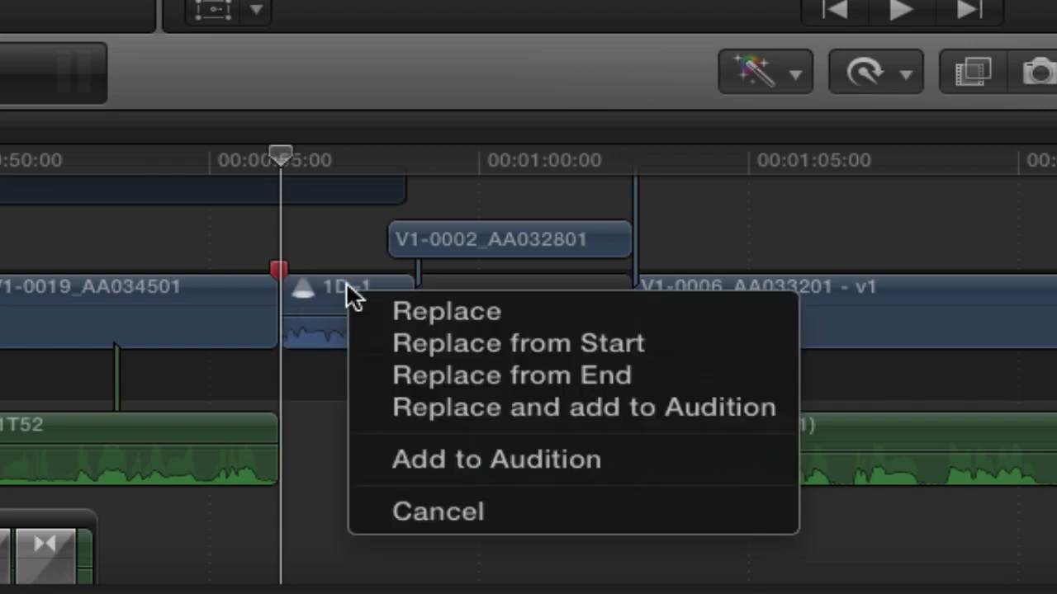
click(381, 398)
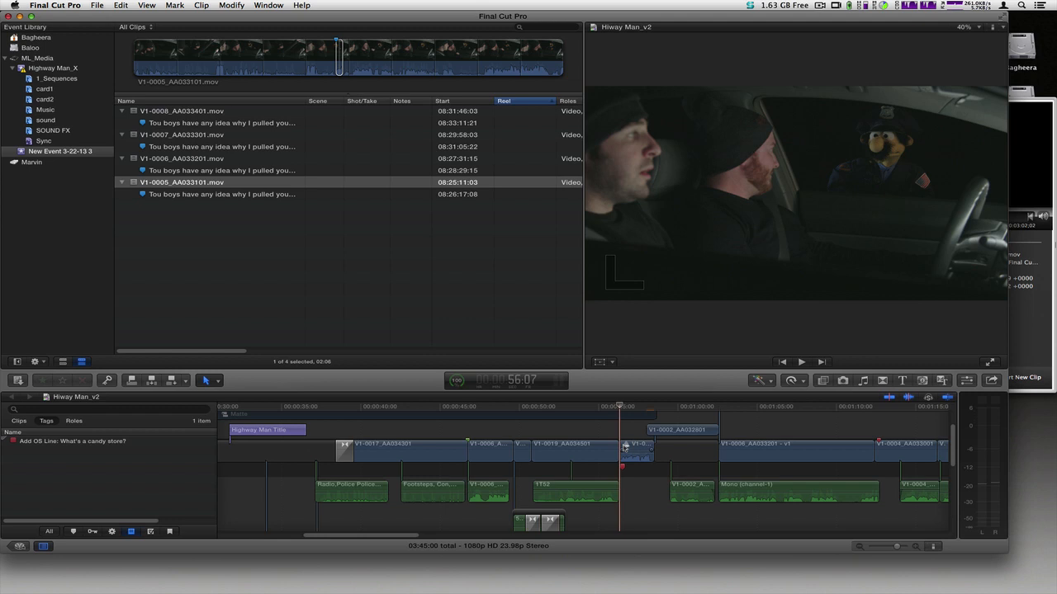
Open the timeline clip's audition and preview the 1D-1 take and the alternate take beside it in context
click(625, 447)
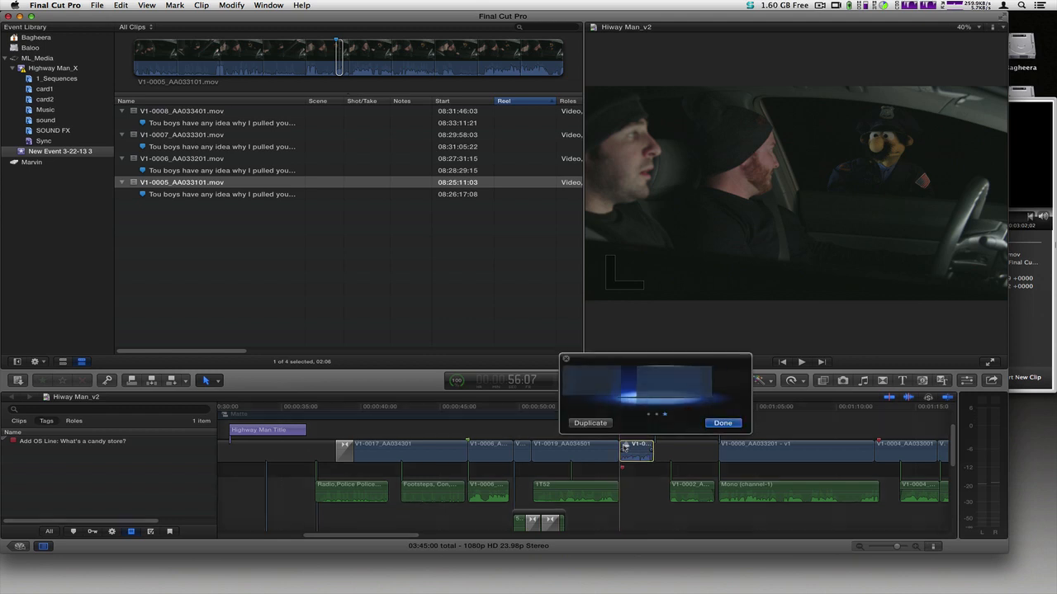
click(590, 386)
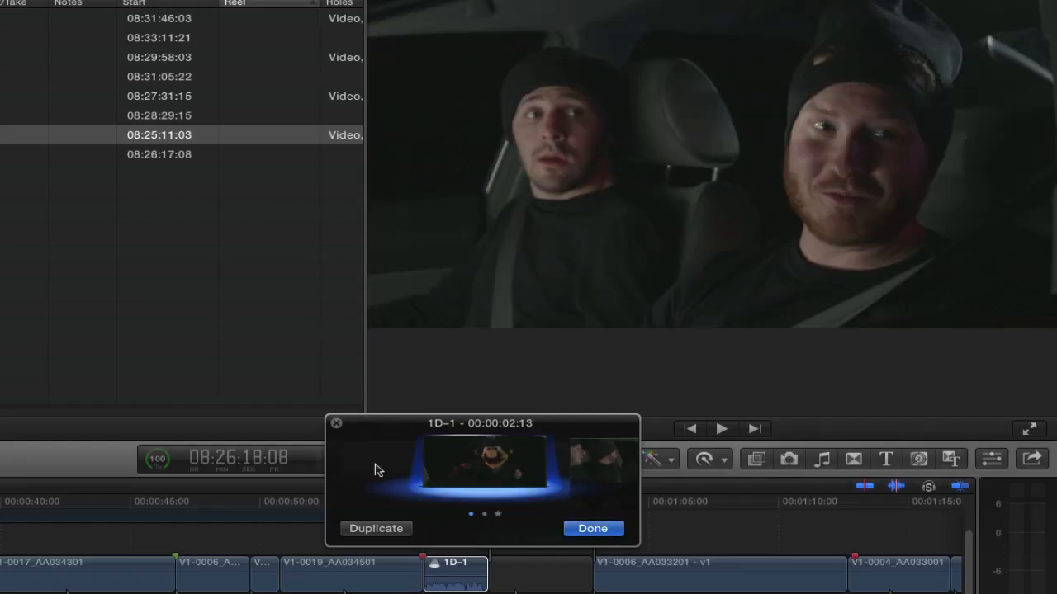
key(space)
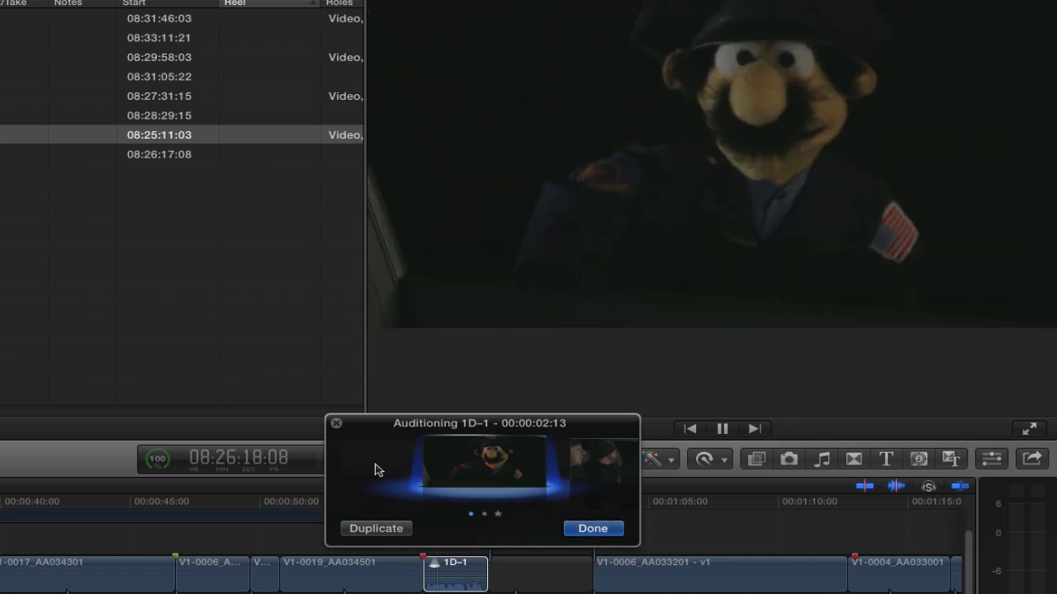
click(585, 468)
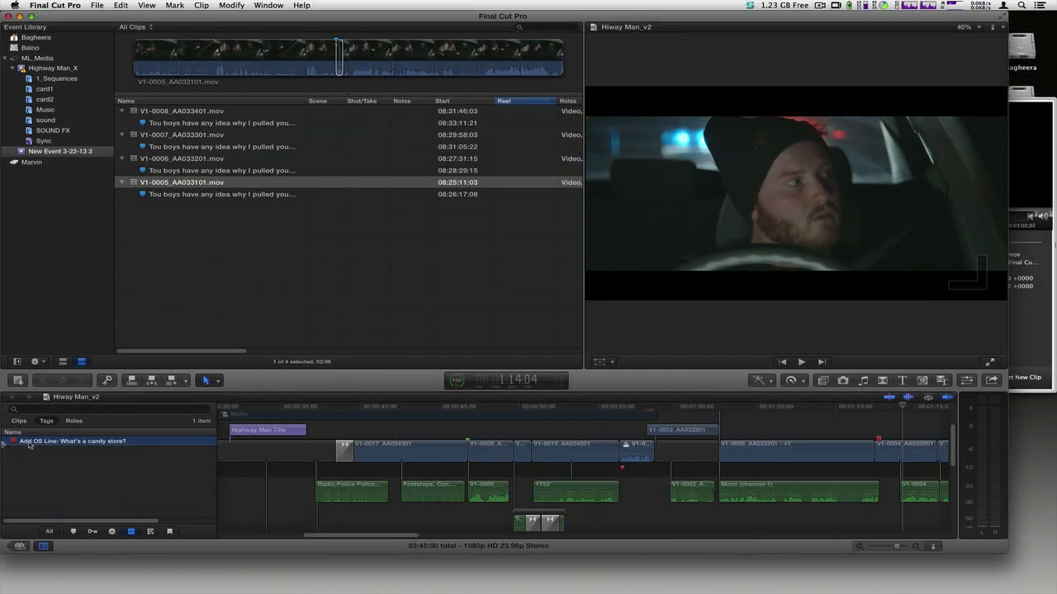
Open the "Add OS Line" to-do marker, copy its text "What's a candy store?" and close the marker
double_click(29, 442)
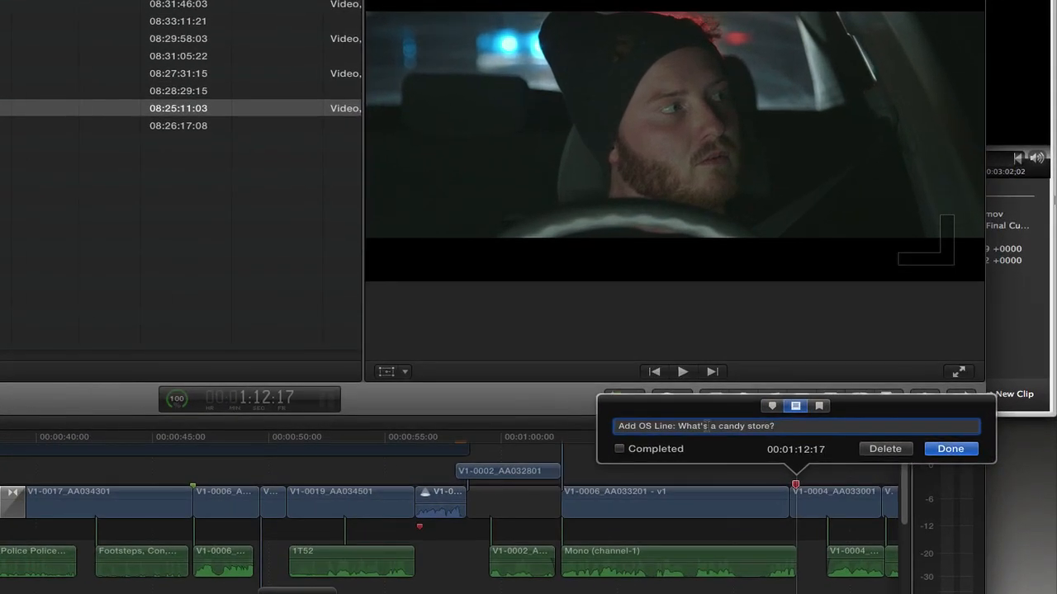
drag(678, 426, 772, 426)
key(super+c)
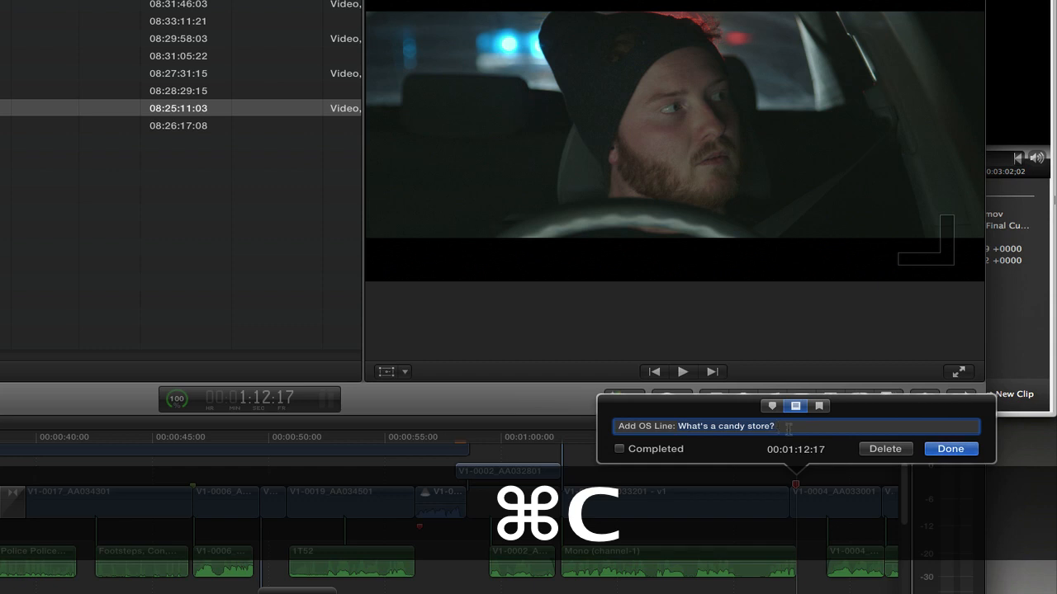
click(950, 449)
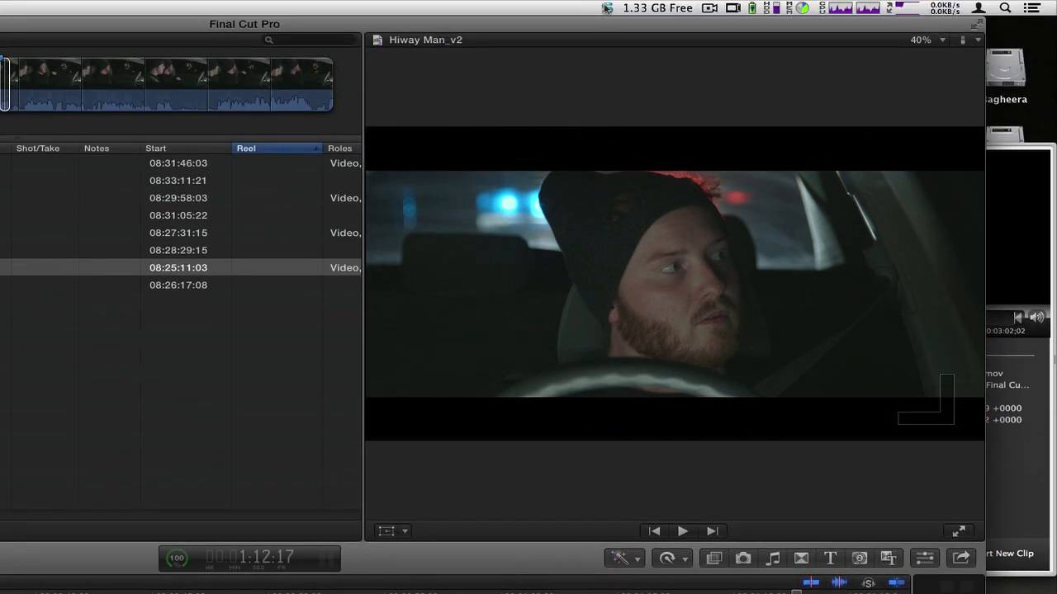
Search the media with Soundbite for the copied line "What's a candy store?"
click(607, 9)
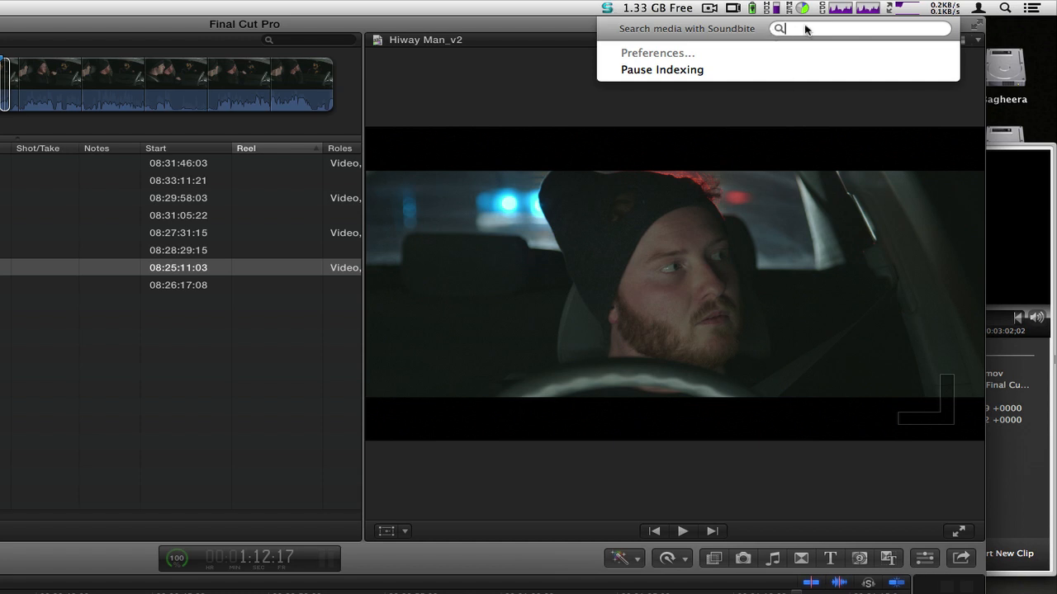
key(super+v)
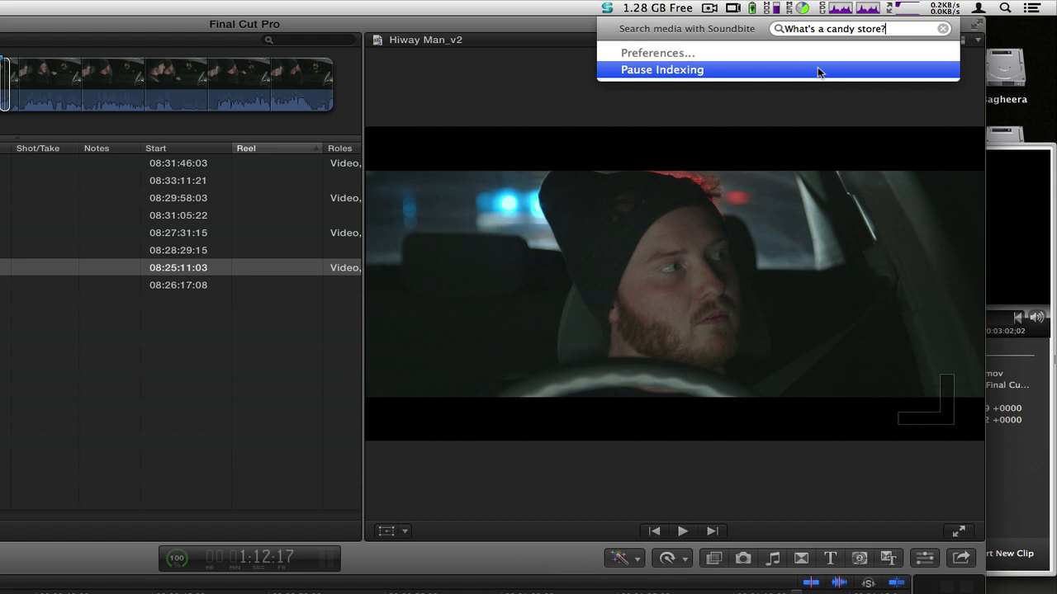
key(Return)
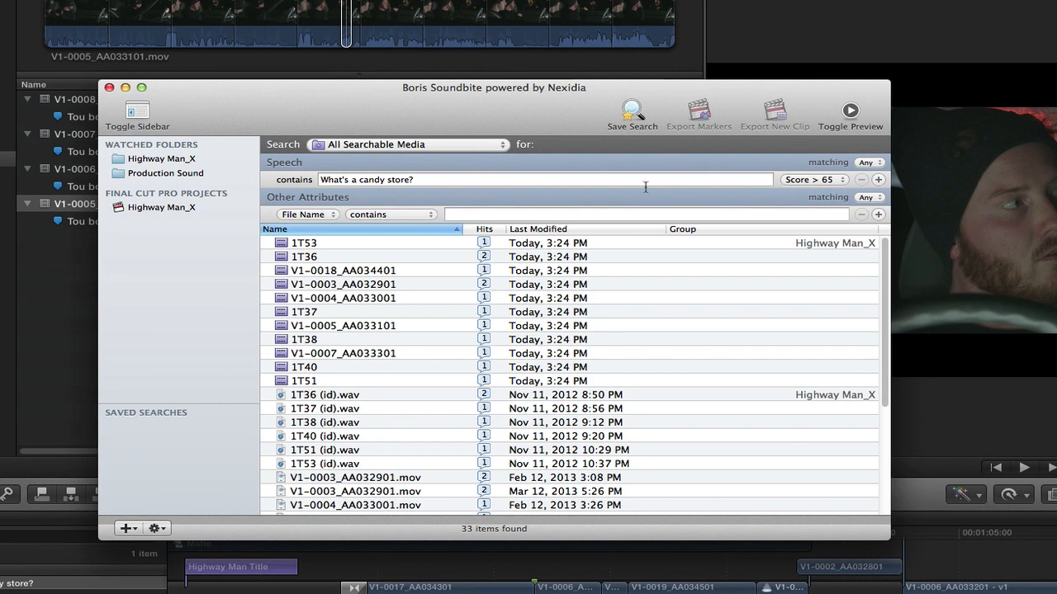
Preview the speech hit in project clip 1T53 and both hits in 1T36, and stop playback
click(281, 245)
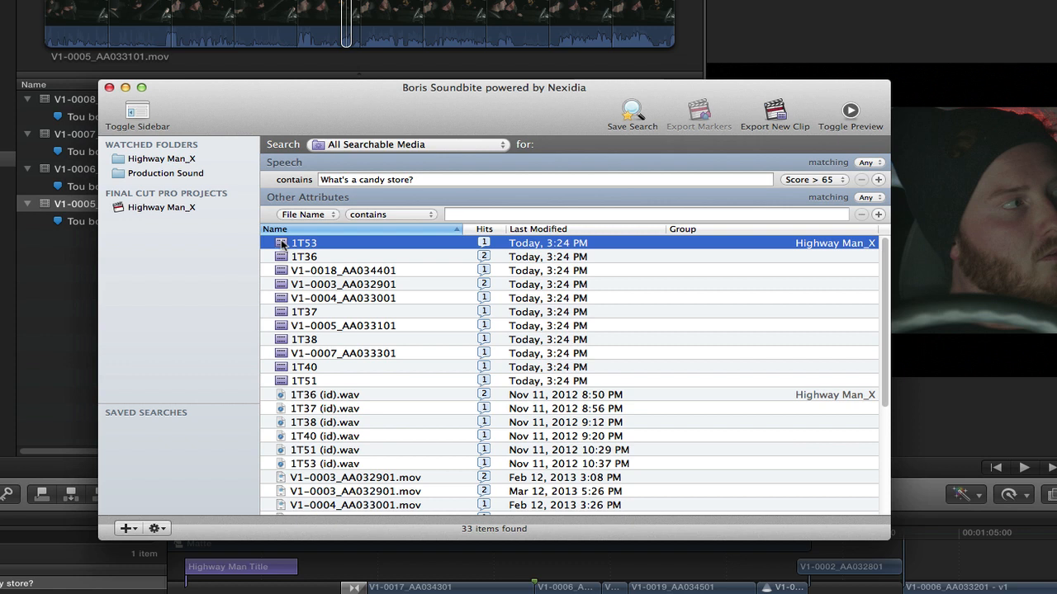
double_click(295, 242)
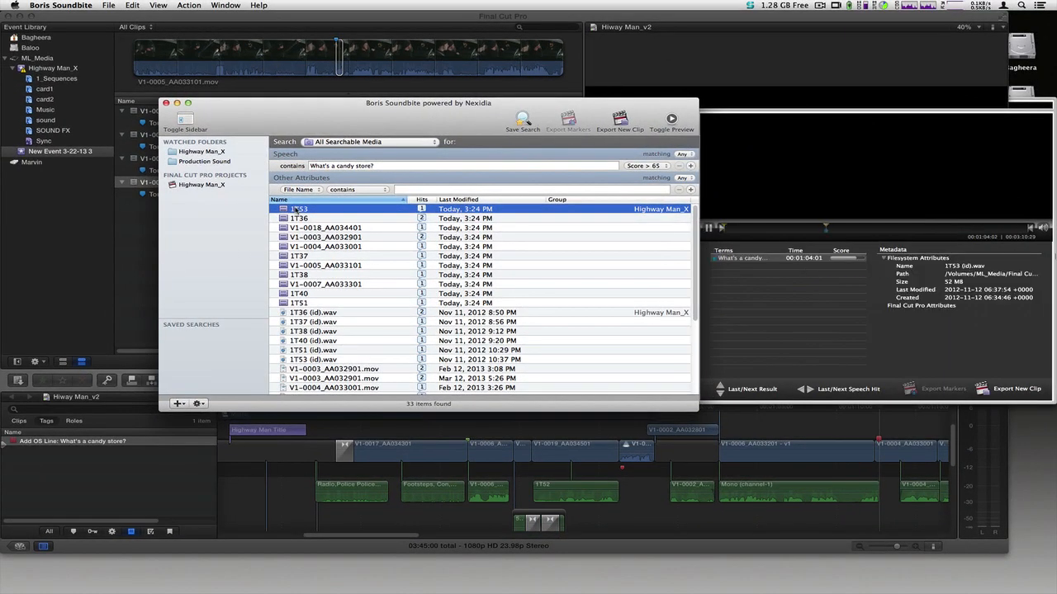
key(Down)
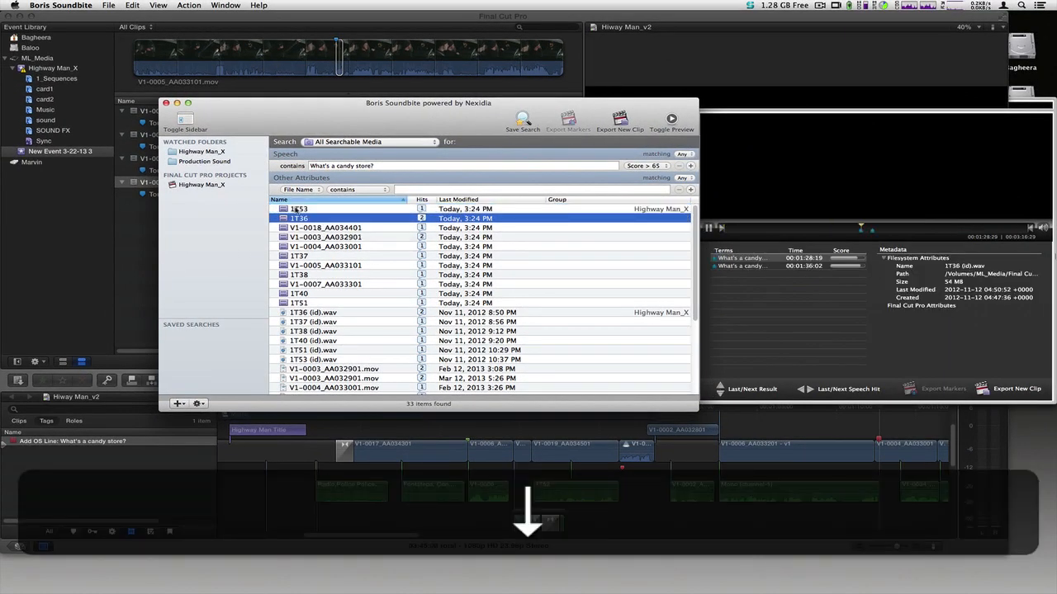
key(Right)
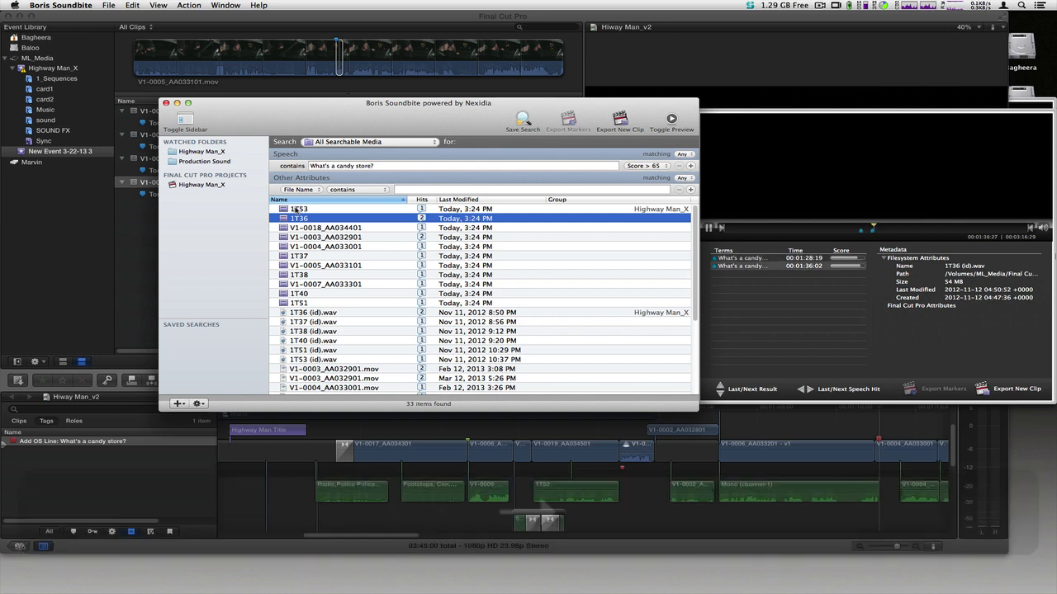
key(space)
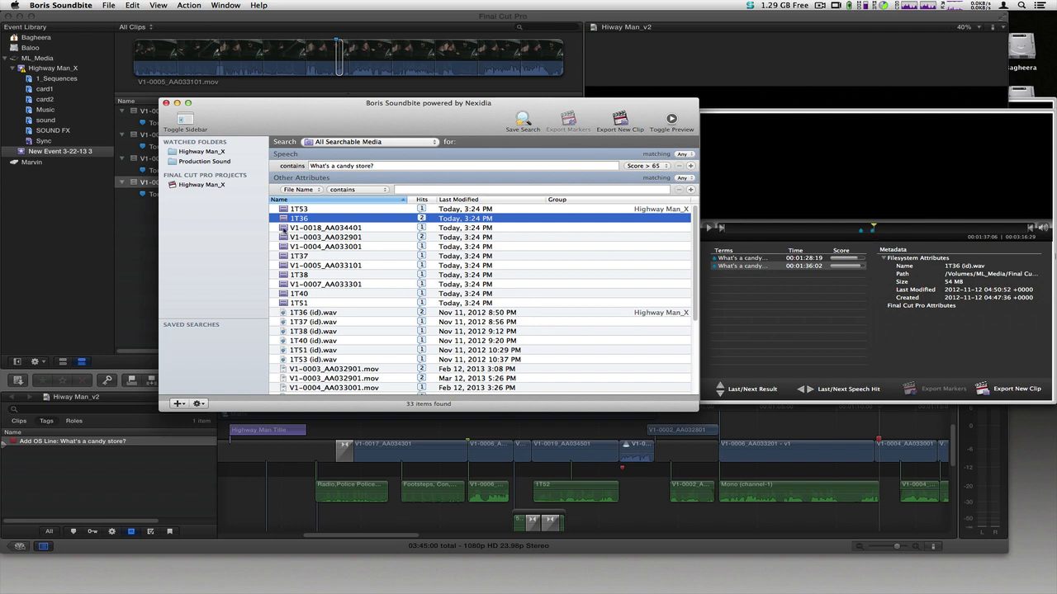
Preview the speech hit in project clip V1-0018_AA034401 and those in V1-0003_AA032901, and stop playback
click(284, 228)
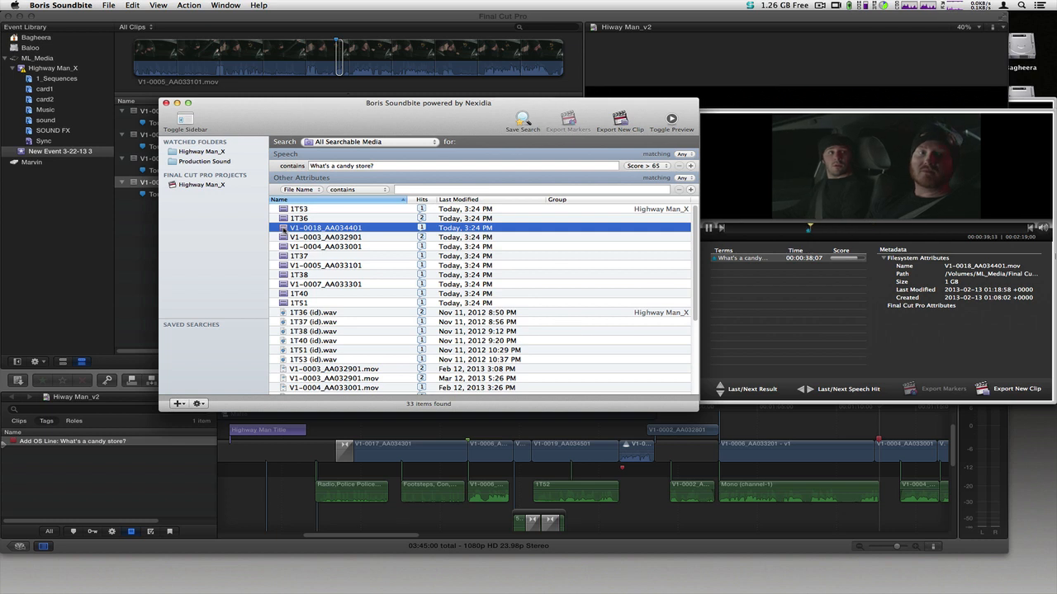
key(Down)
key(Down)
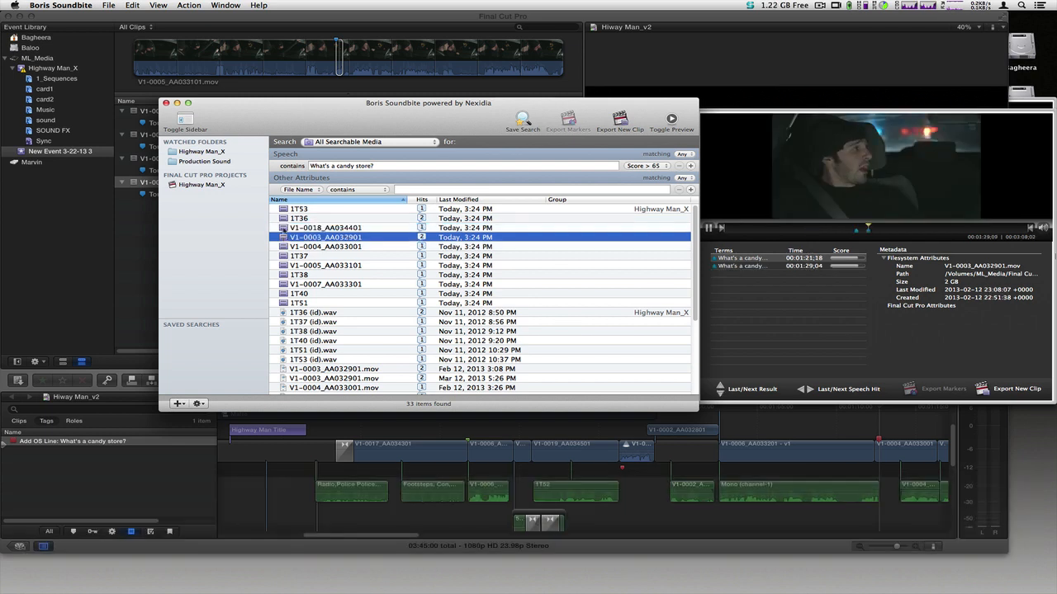
key(space)
Export the V1-0003_AA032901 search result to FCPX XML and import that XML file into Final Cut Pro
click(109, 5)
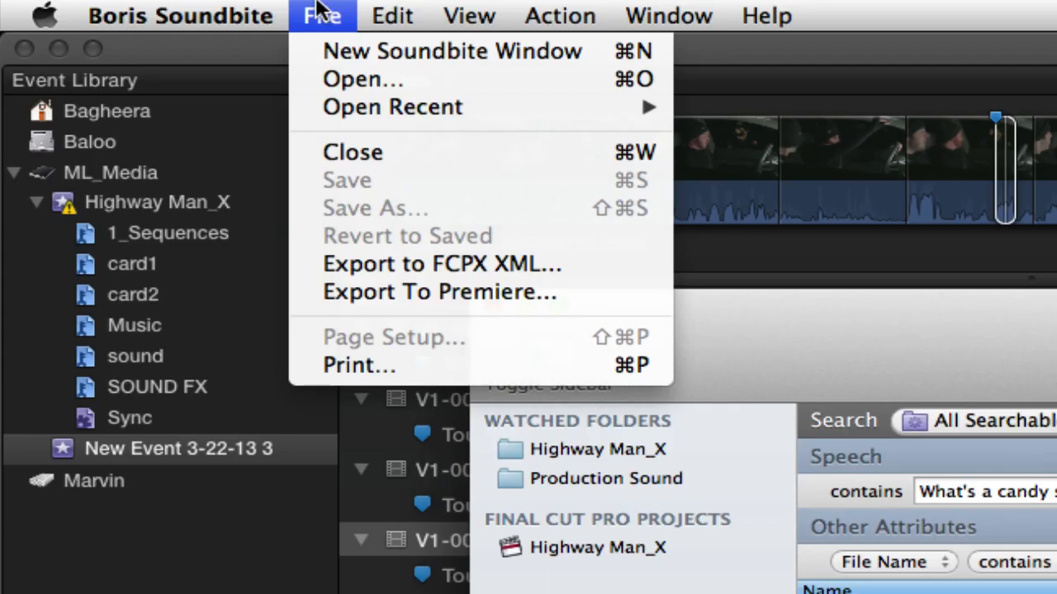
click(110, 89)
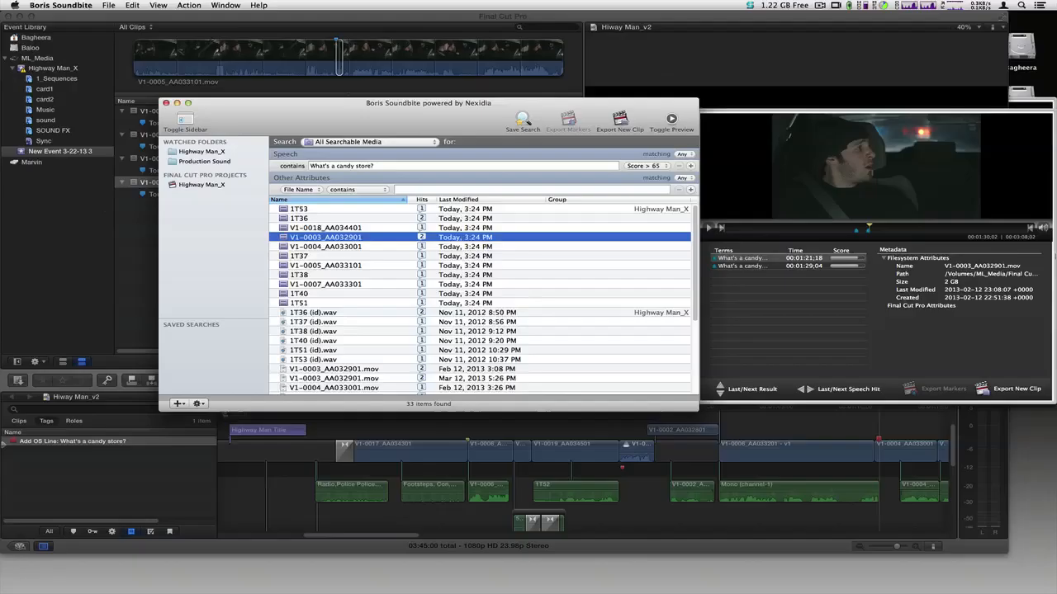
key(super+Tab)
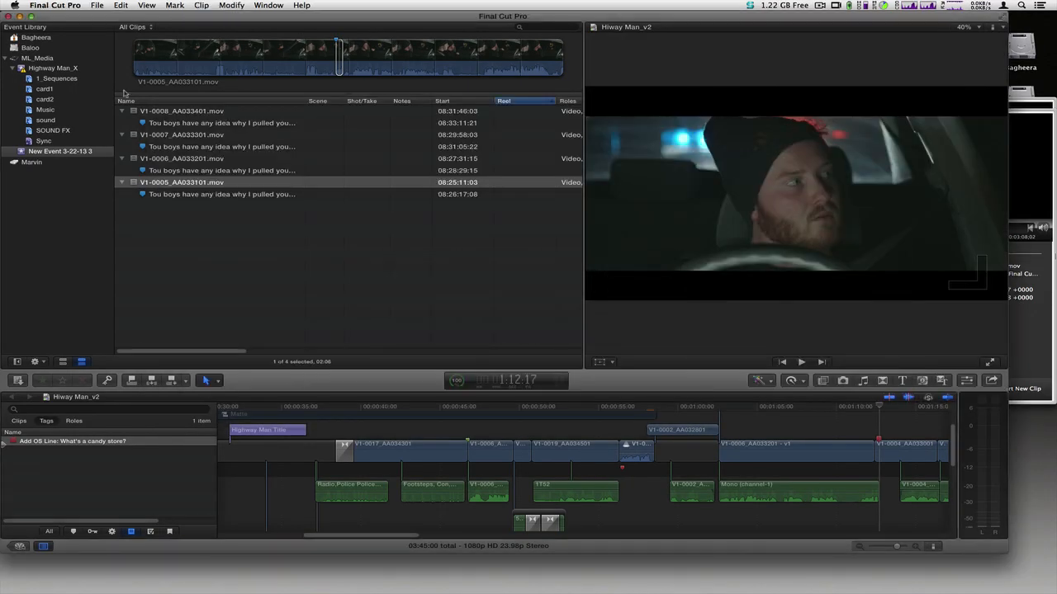
click(97, 5)
mouse_move(130, 104)
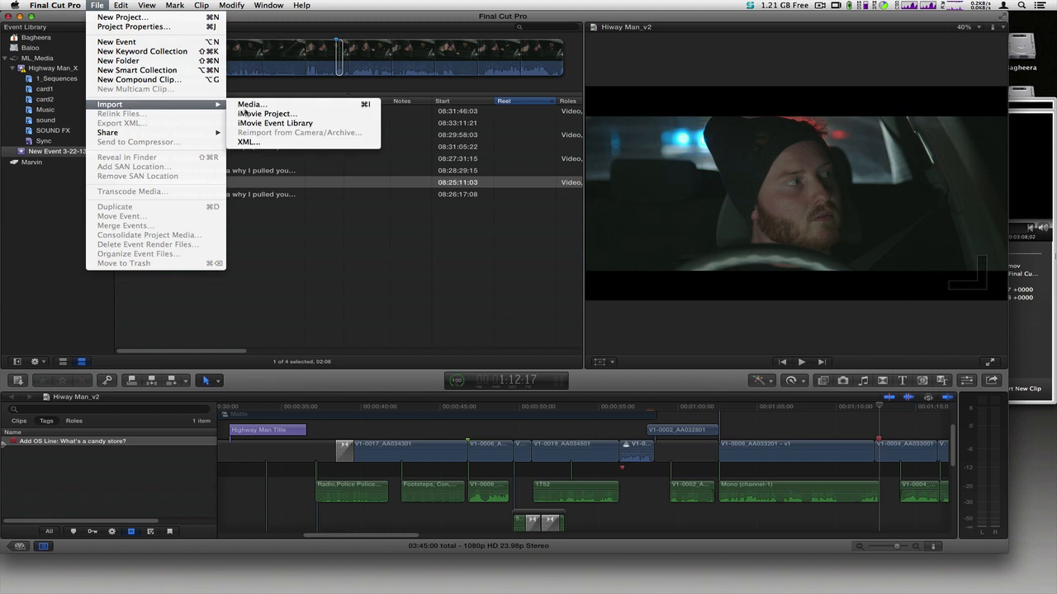
click(275, 145)
double_click(357, 142)
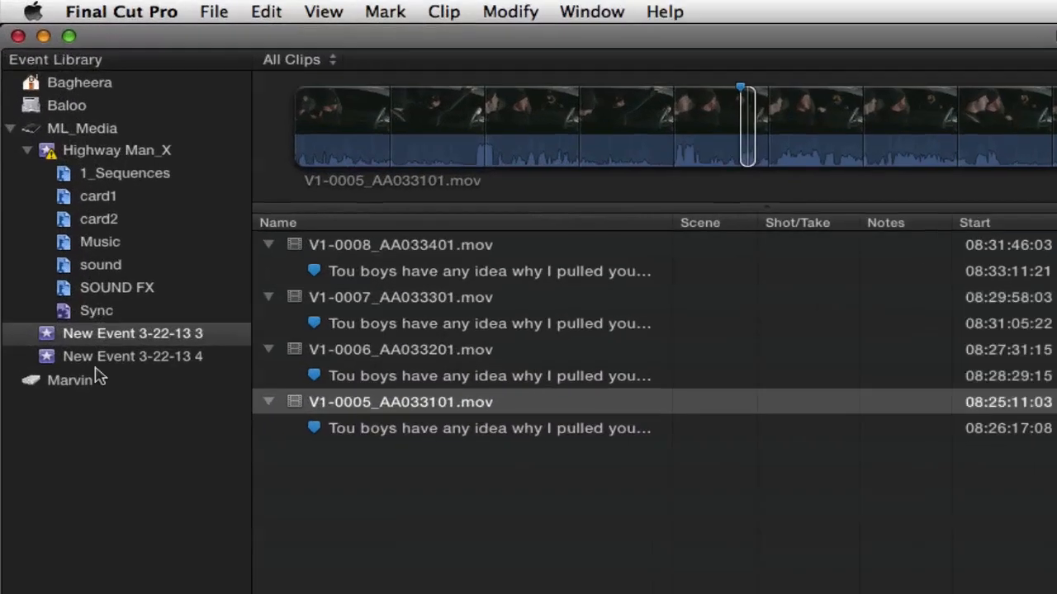
In New Event 3-22-13 4, mark the second "What's a candy store?" line of V1-0003_AA032901.mov from 08:19:44:05 to 08:19:45:10
click(90, 357)
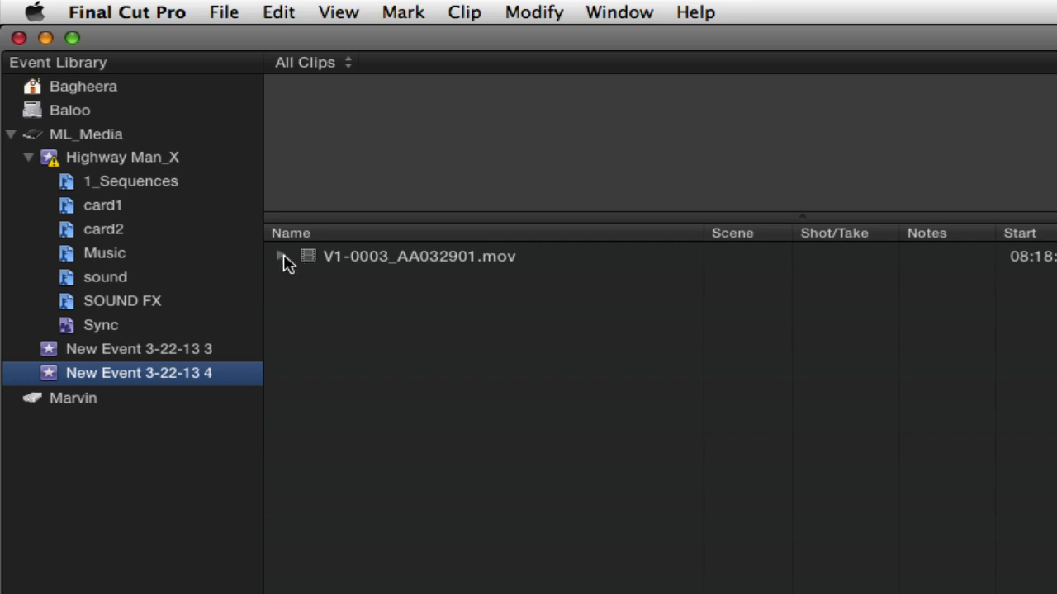
click(282, 257)
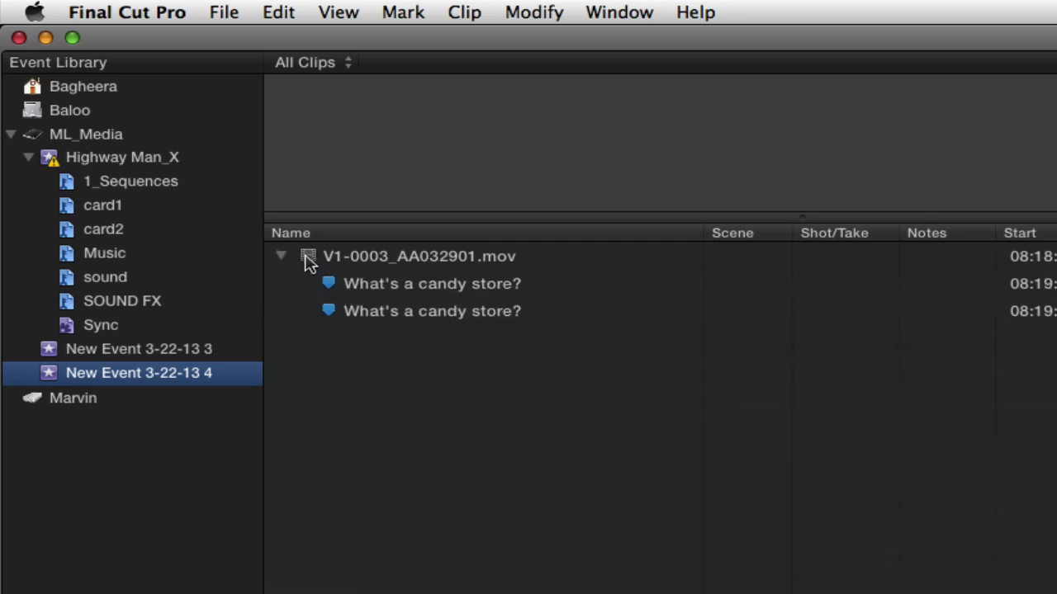
click(306, 262)
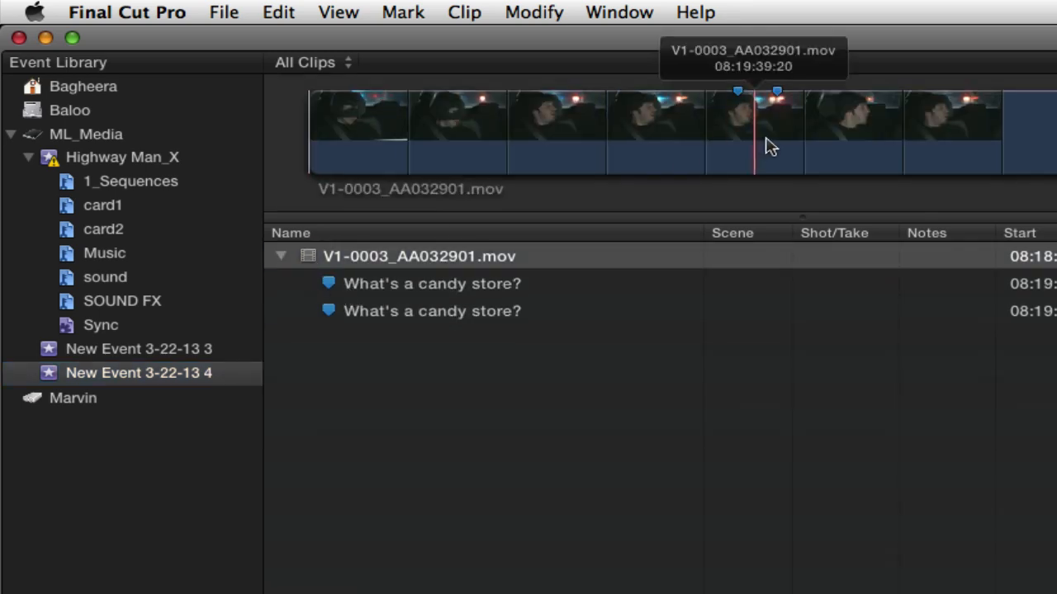
drag(775, 147, 798, 145)
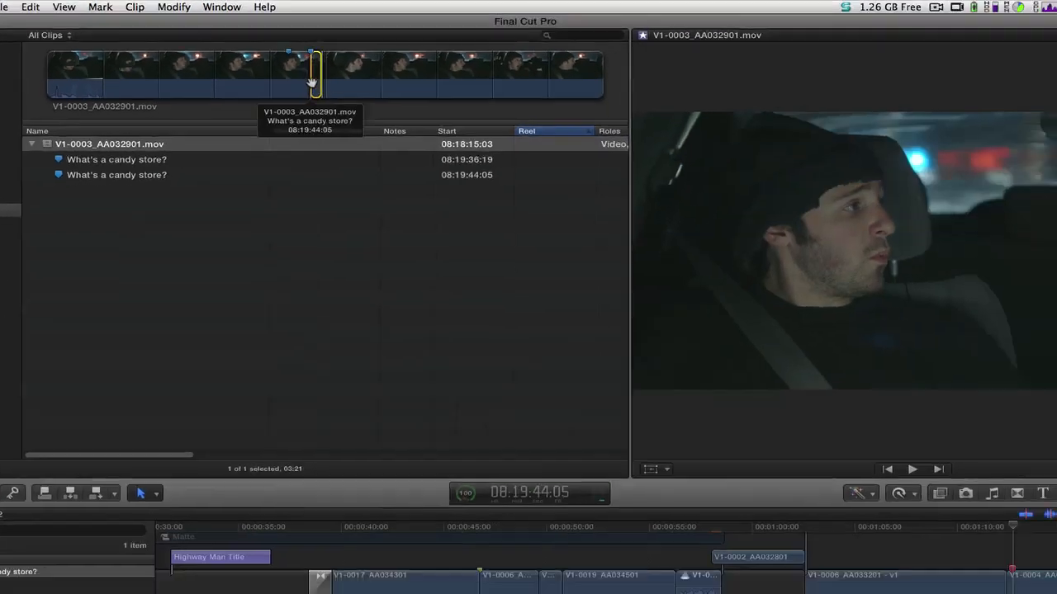
key(slash)
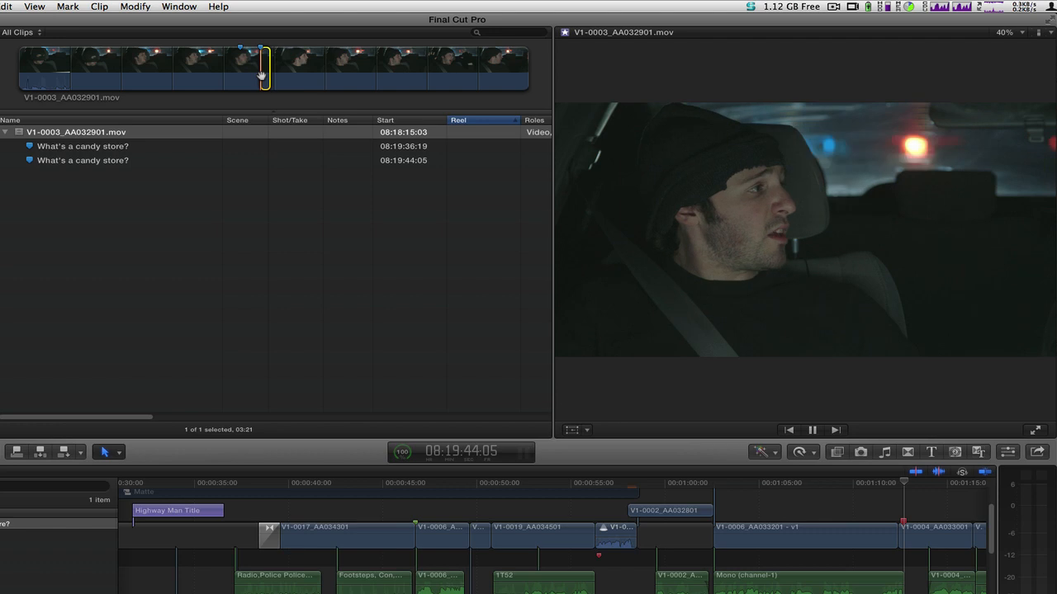
key(o)
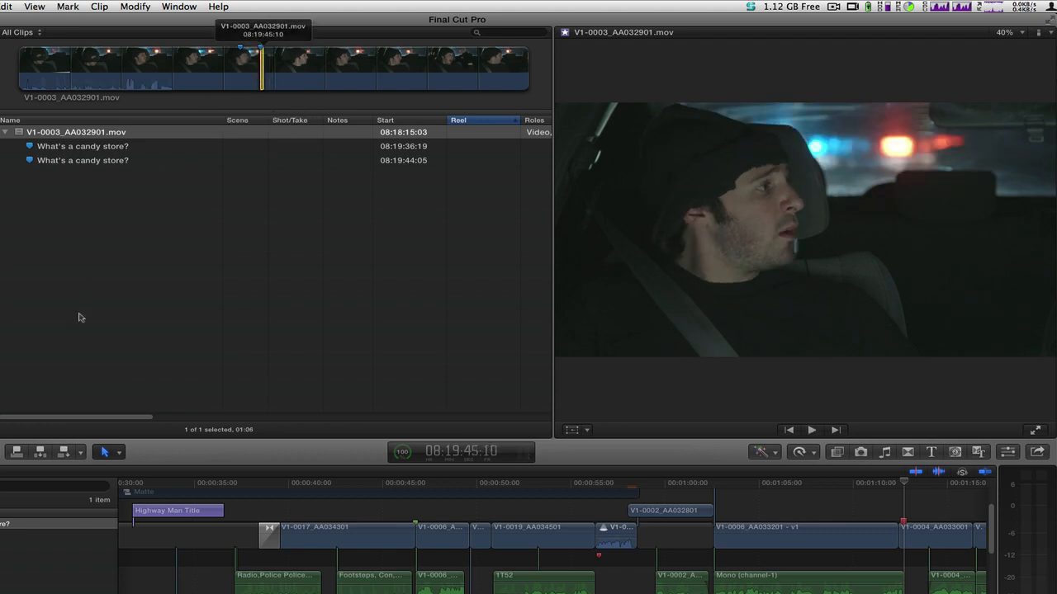
Connect the marked line as audio only at the to-do marker and play the edit from 1:09:05
click(80, 453)
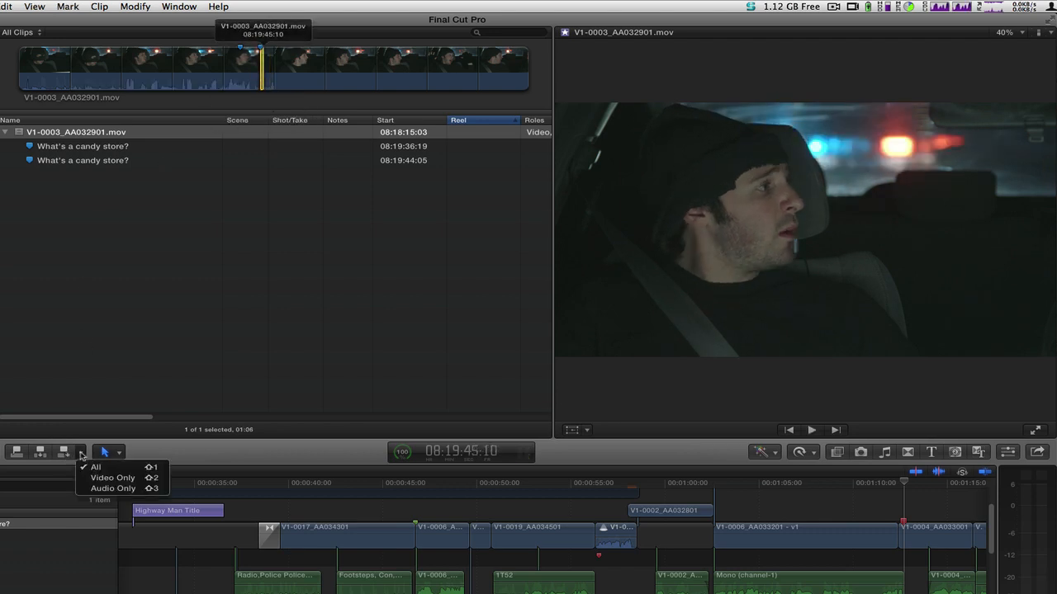
click(113, 488)
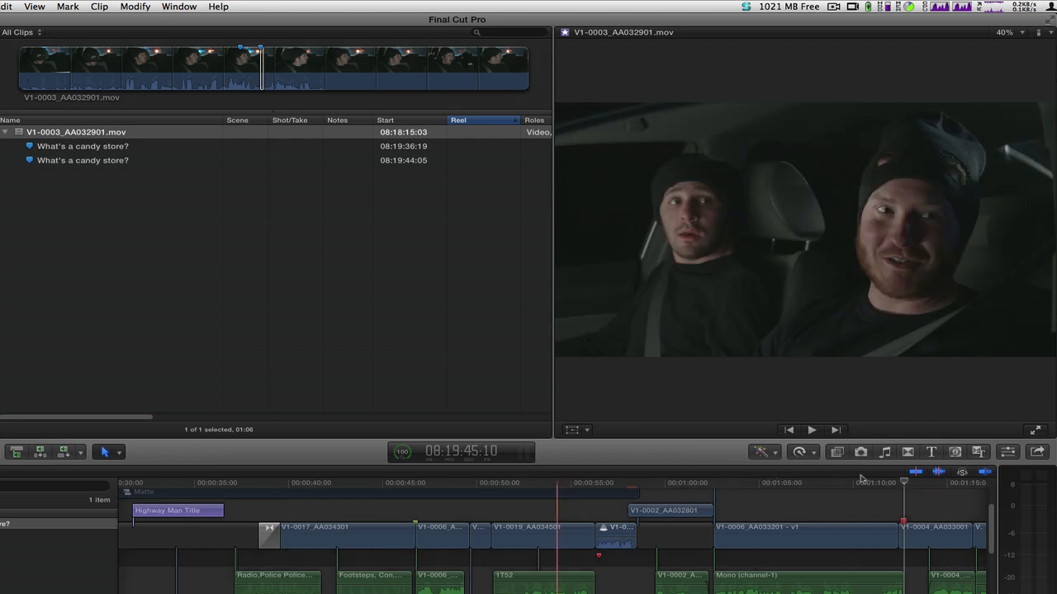
click(853, 485)
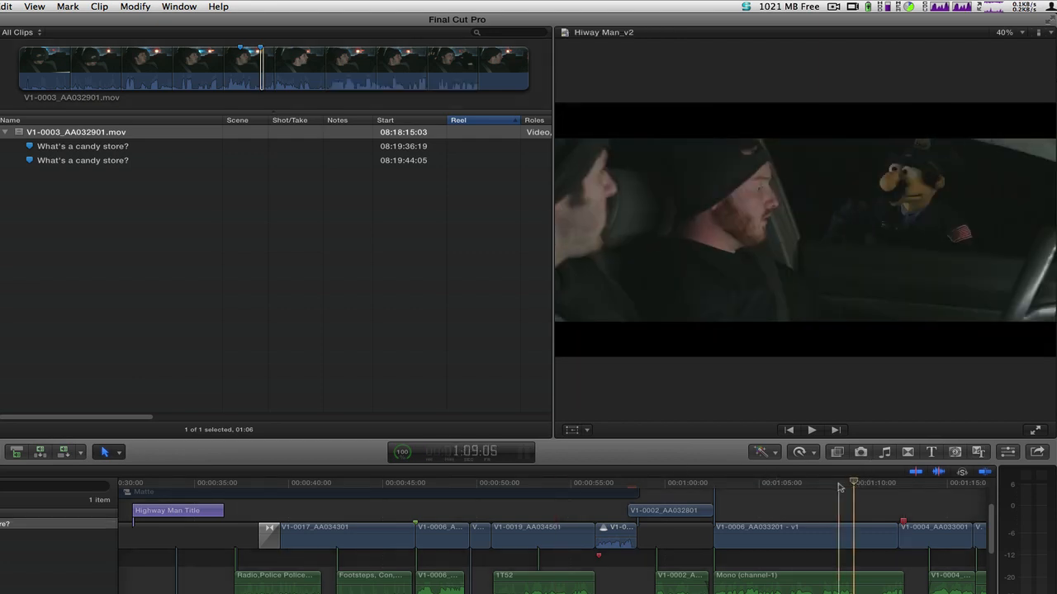
key(space)
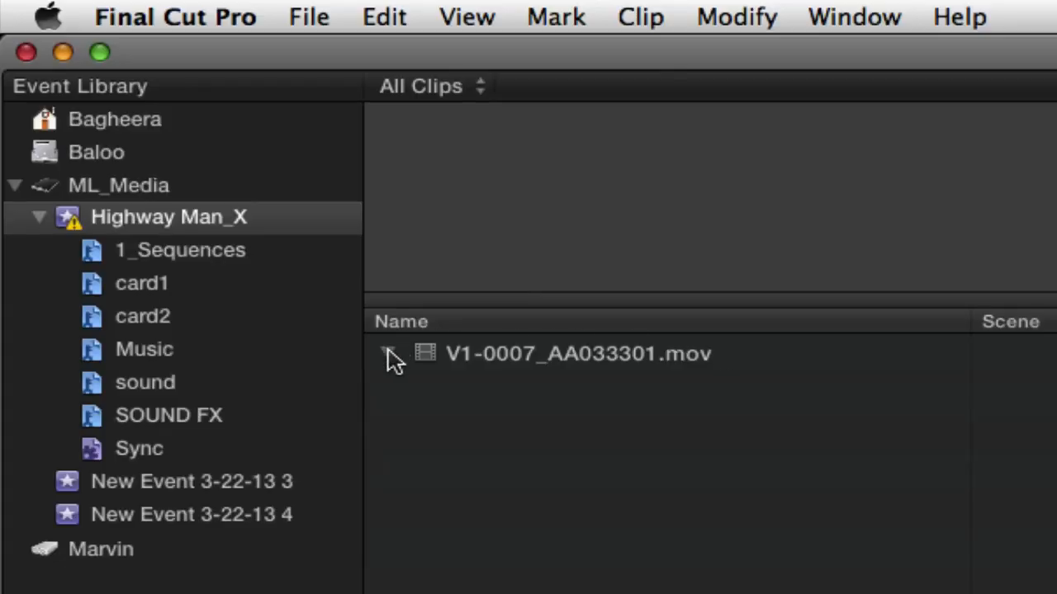
Expand V1-0007_AA033301.mov in the Highway Man_X event to show its "candy store" marker
click(388, 353)
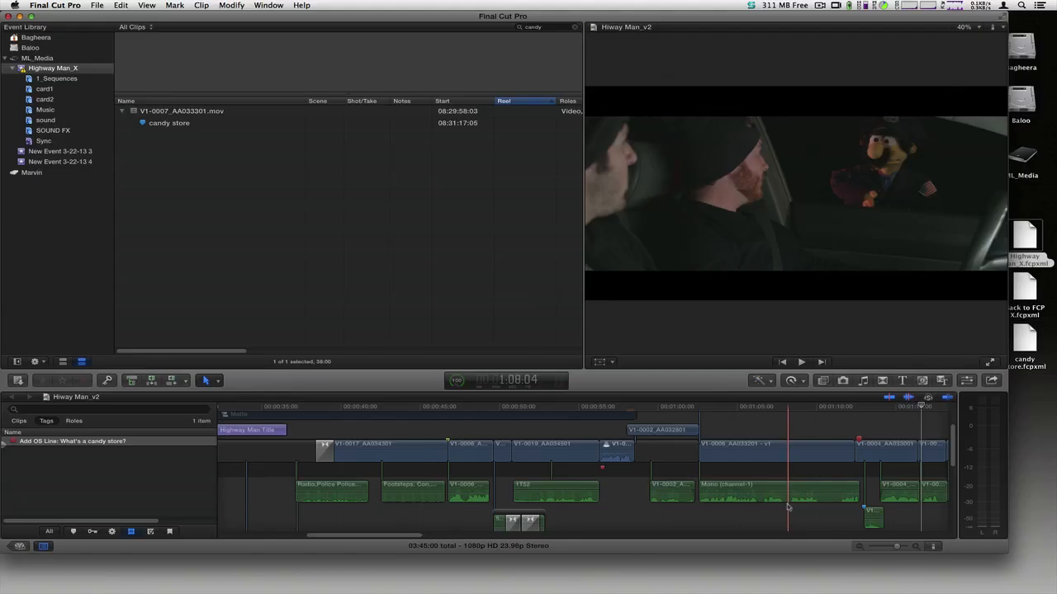
Switch to Boris Soundbite and set its General preferences to open it automatically at login
key(super+Tab)
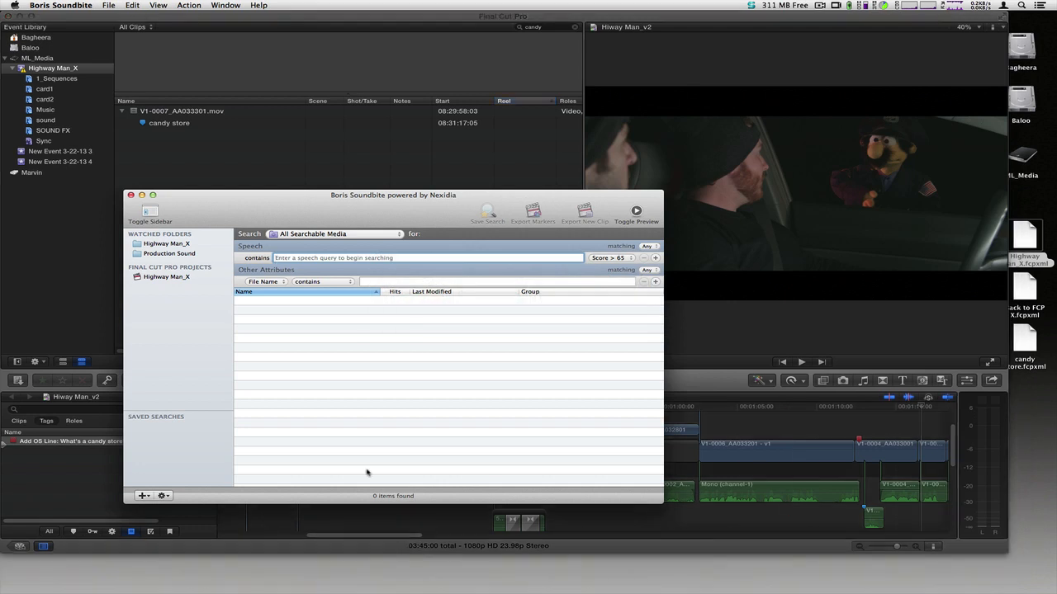
click(50, 4)
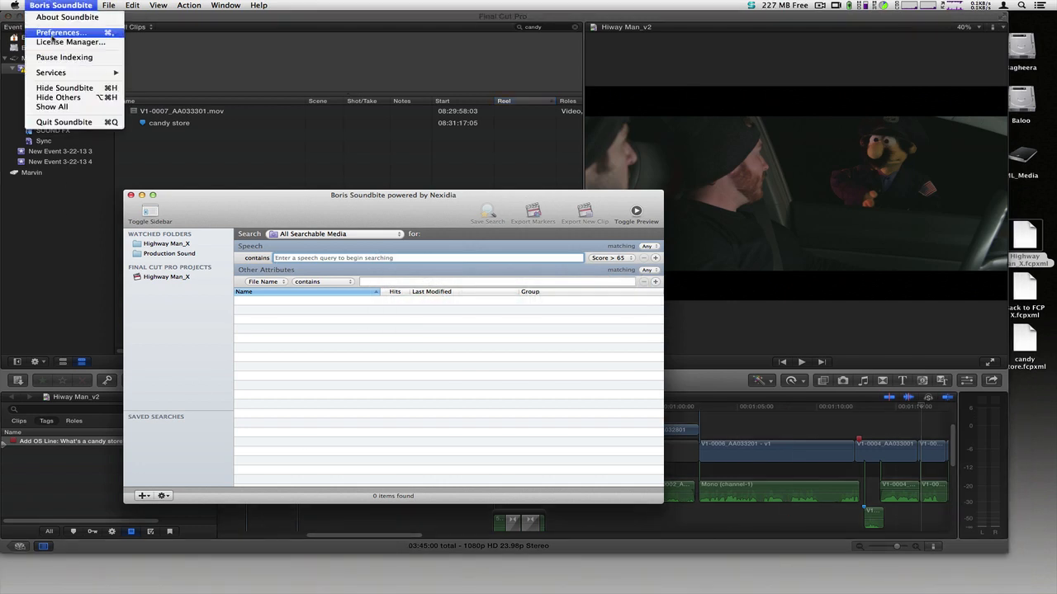
click(51, 36)
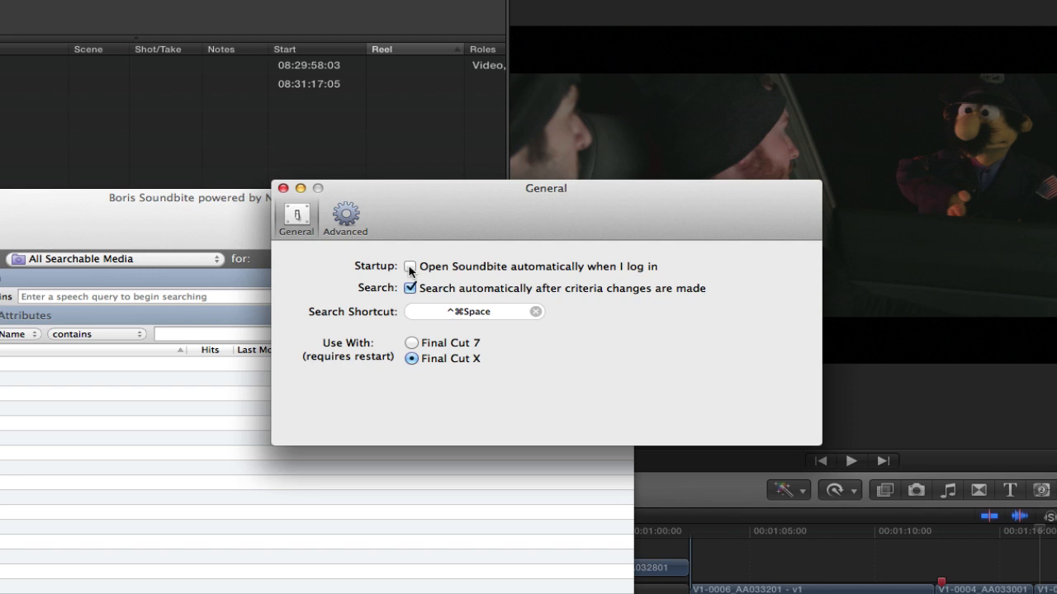
click(522, 240)
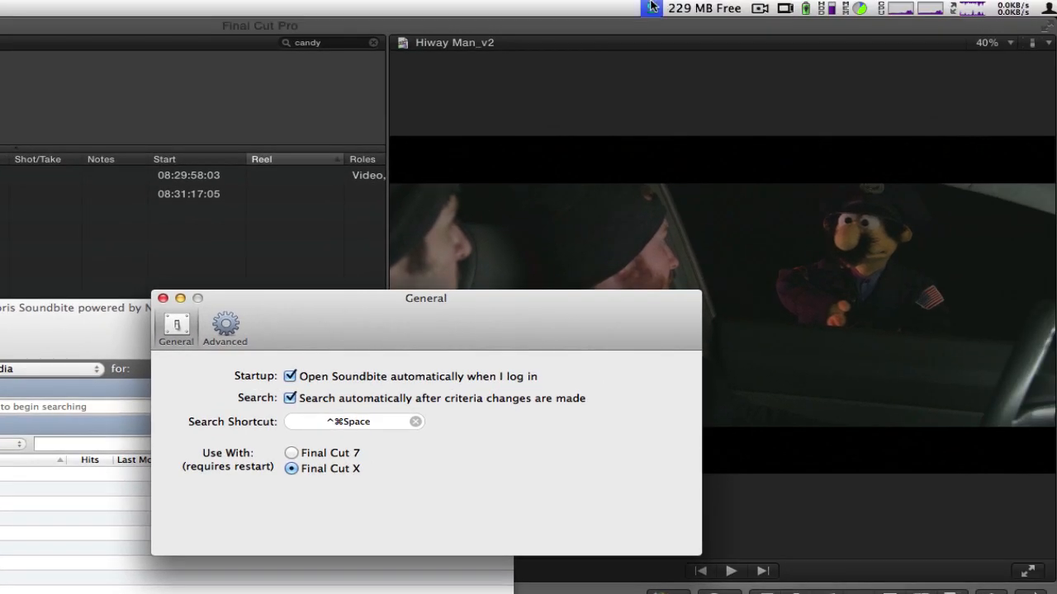
Look at Soundbite's quick media search and its Advanced indexing preferences, and close the preferences
click(652, 8)
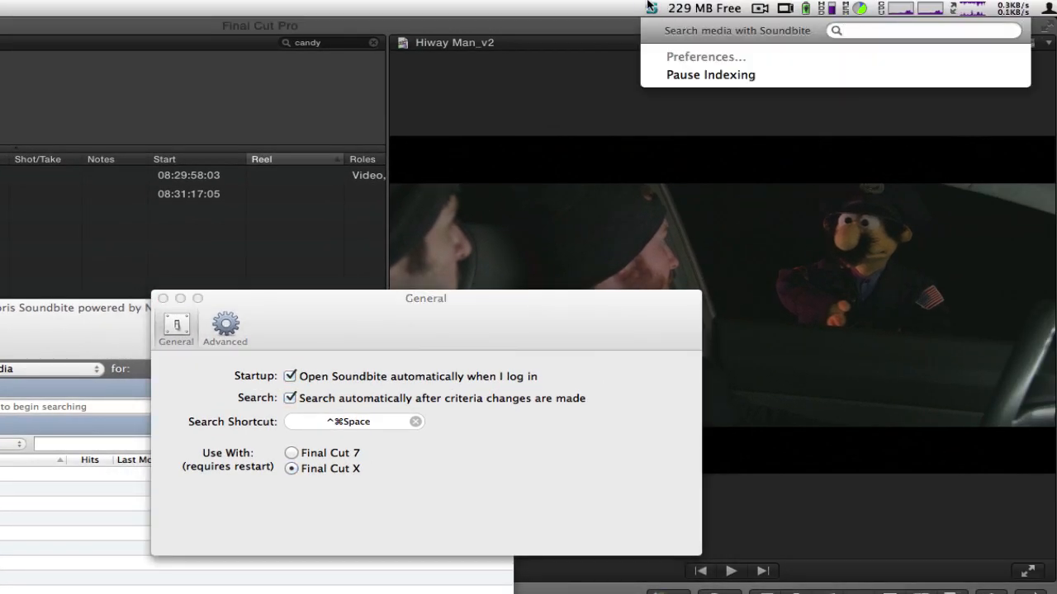
click(650, 7)
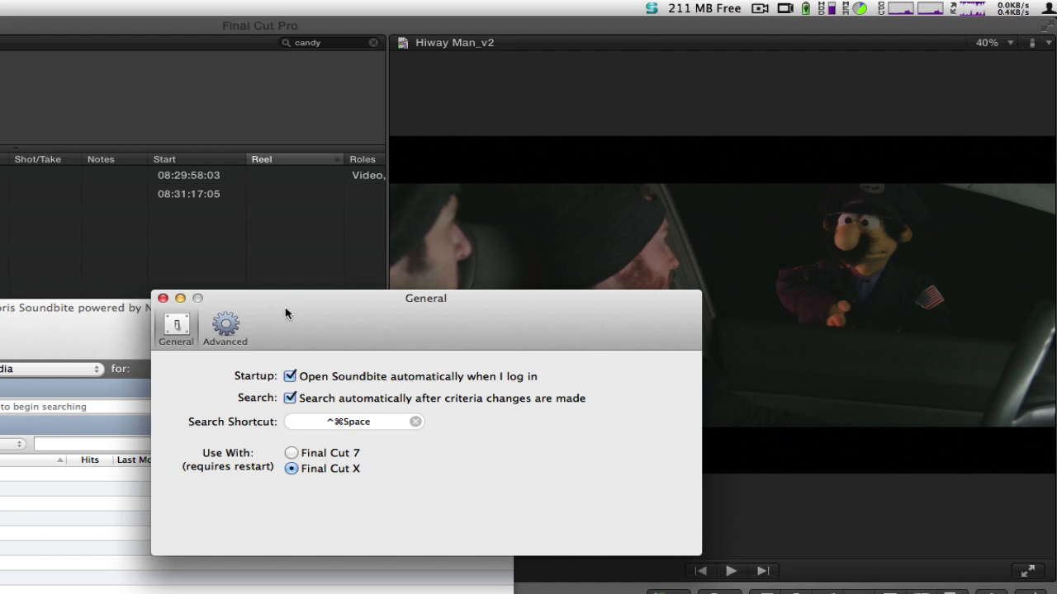
click(231, 324)
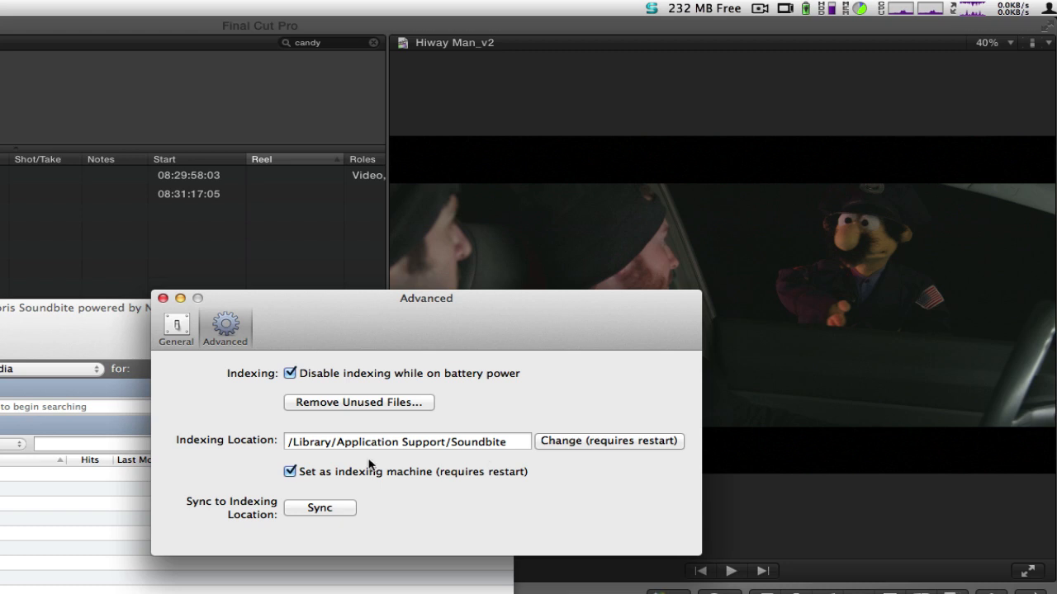
click(177, 328)
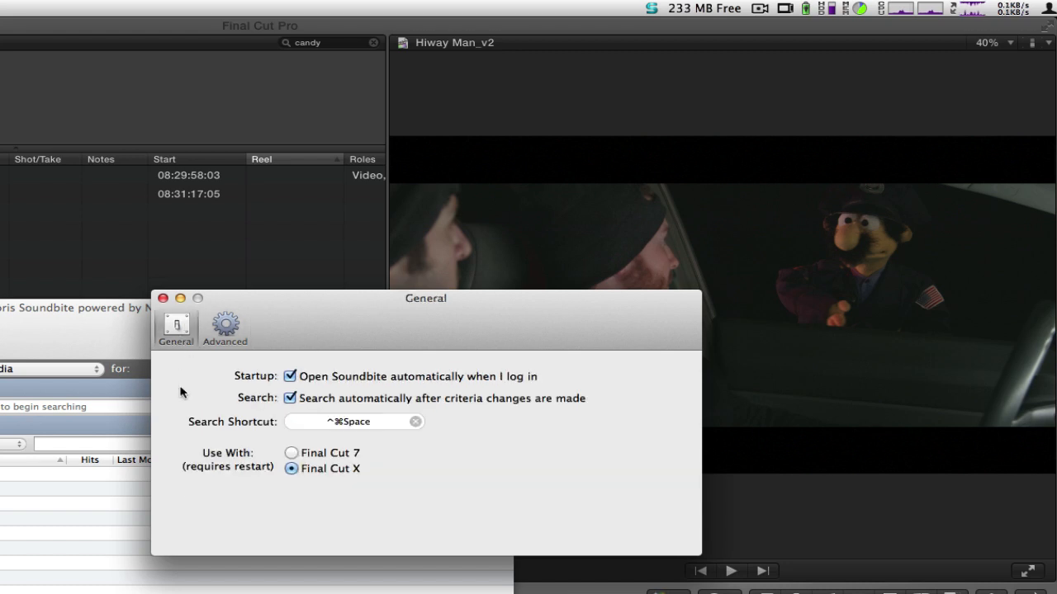
key(super+w)
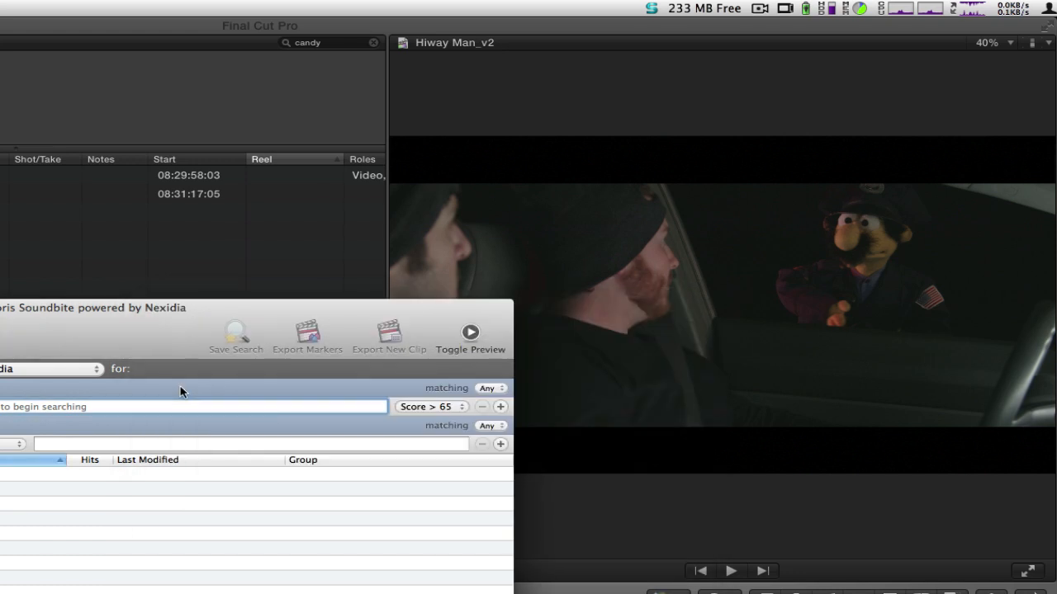